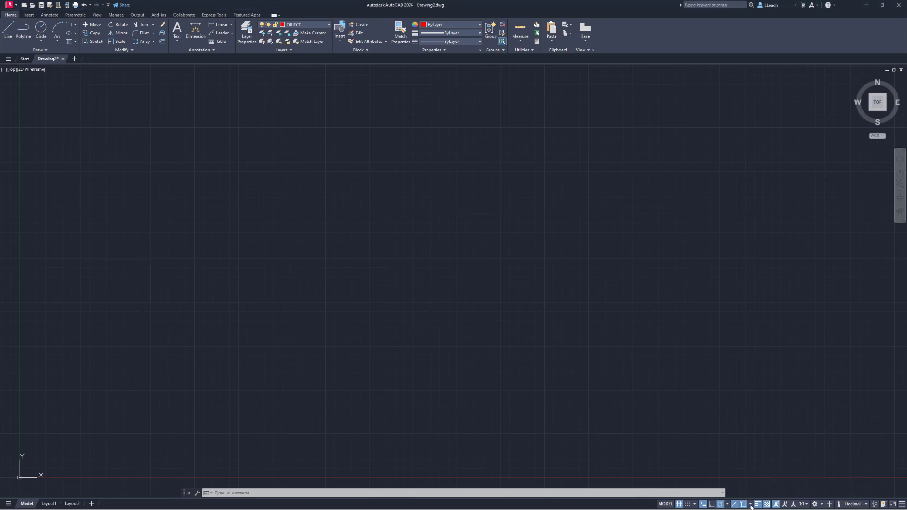
Step: Turn on the Endpoint, Center, Quadrant, Intersection and Tangent object snaps
left_click(750, 505)
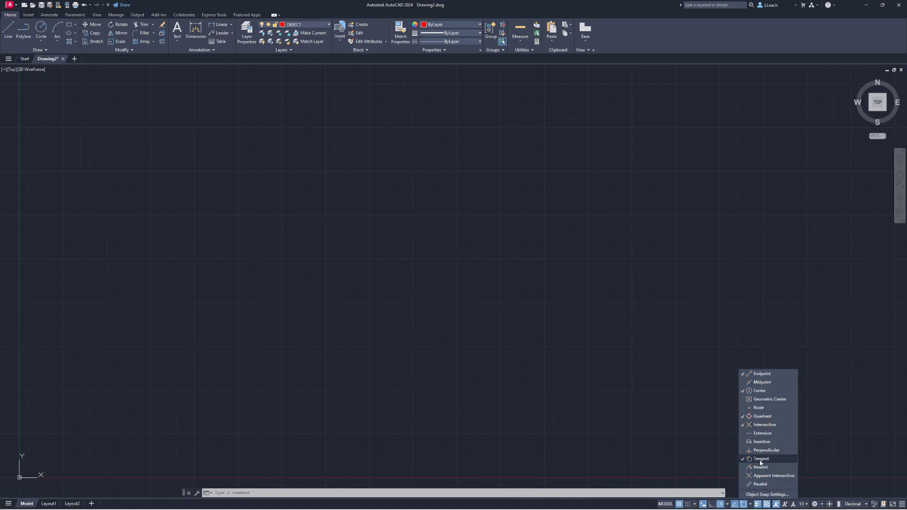
left_click(838, 364)
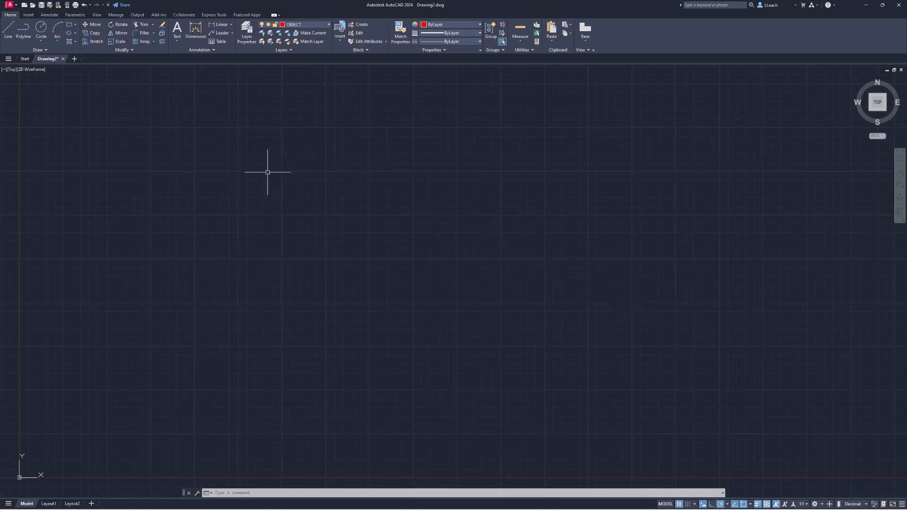
Step: Draw a circle of diameter 1.25 by centre and diameter
left_click(41, 40)
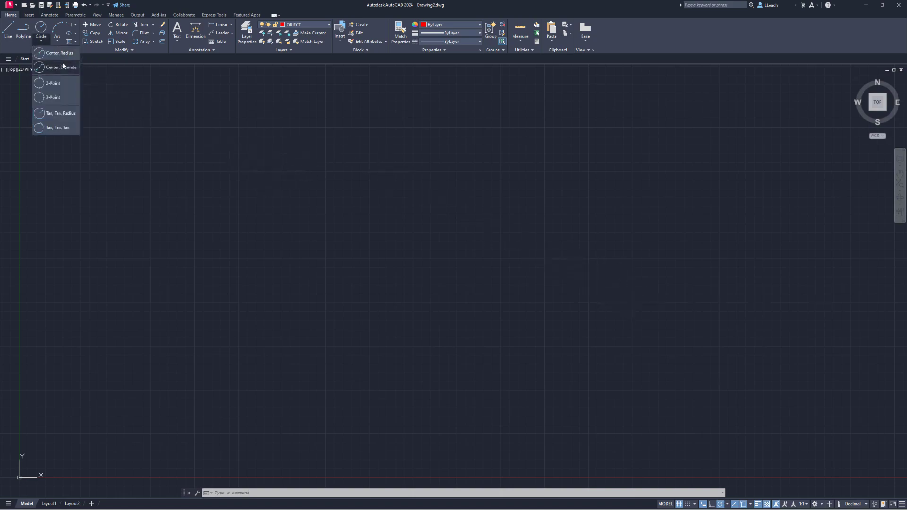
left_click(57, 68)
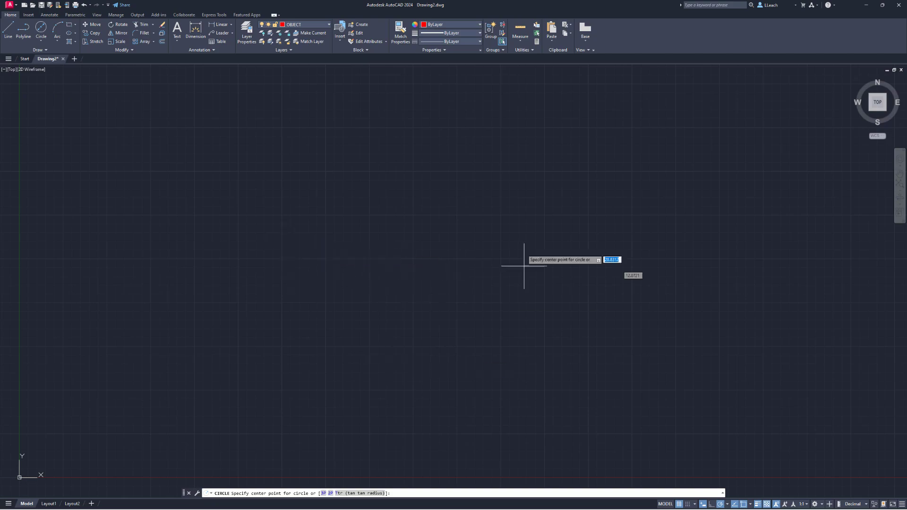
left_click(424, 369)
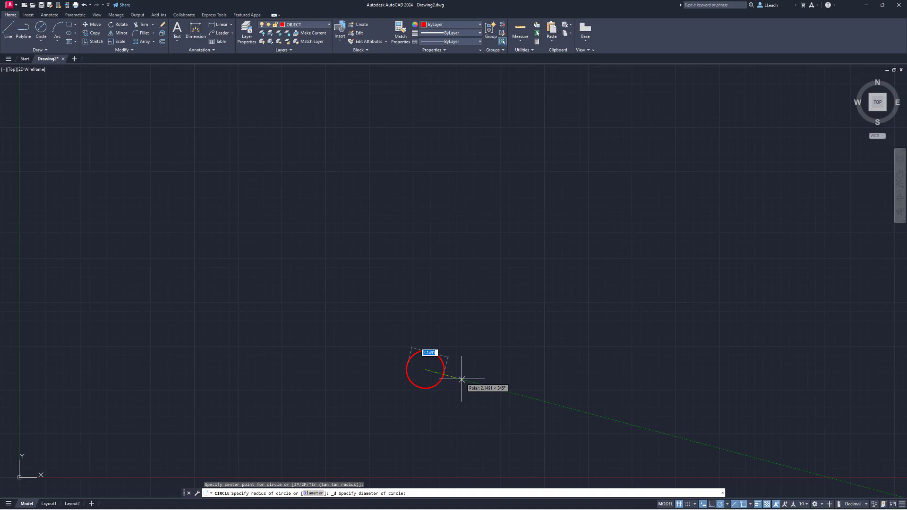
type("1")
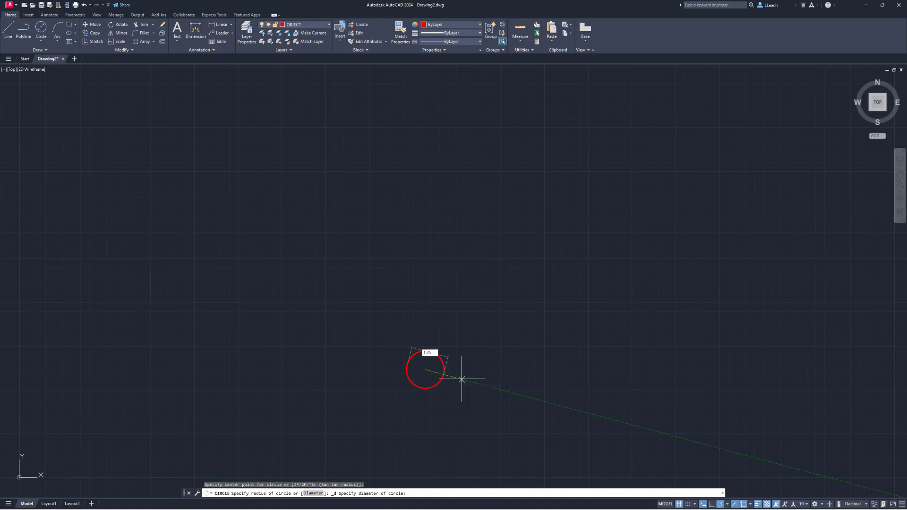
type(".25")
key("Return")
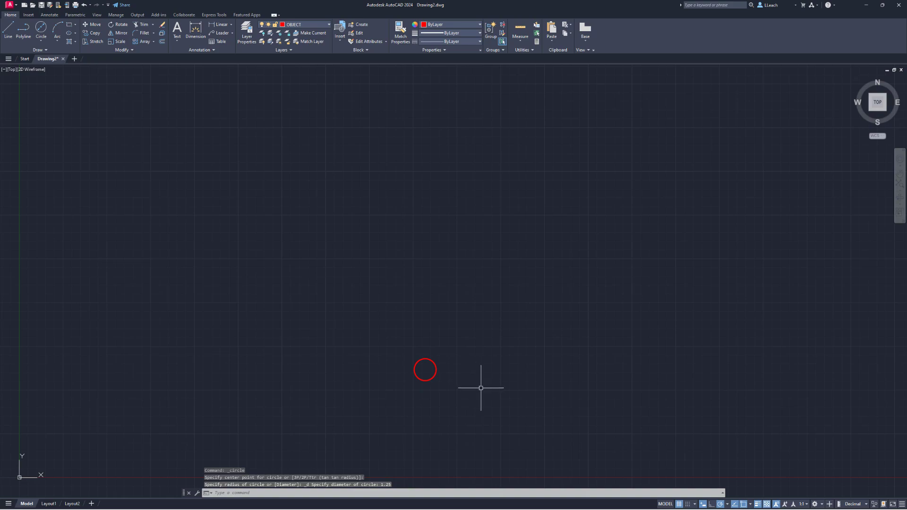
middle_click_drag(473, 389, 469, 370)
scroll(420, 348, "up", 3)
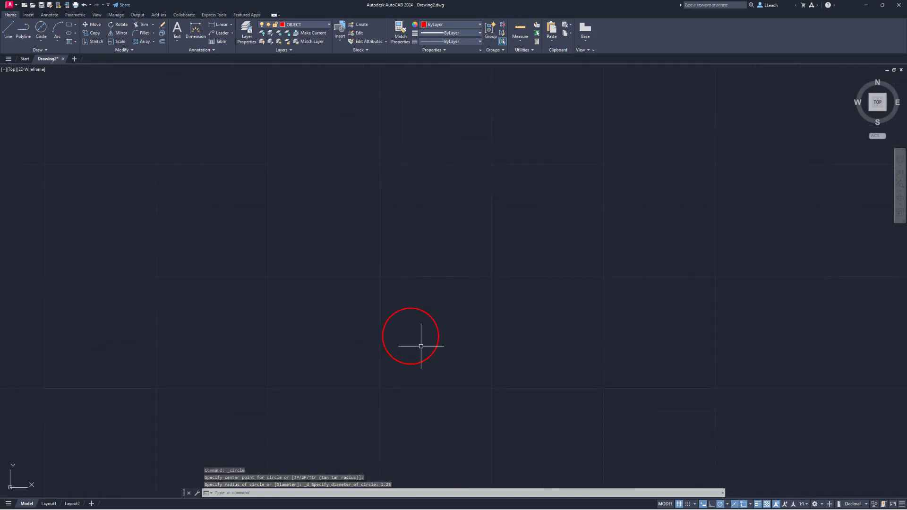
scroll(430, 338, "down", 3)
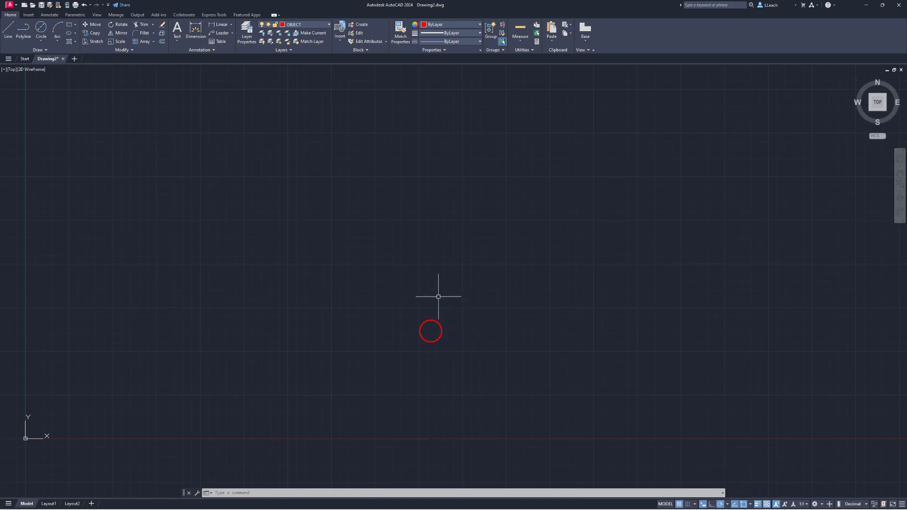
Step: Draw a radius-6 circle concentric with the small circle
left_click(44, 41)
left_click(59, 54)
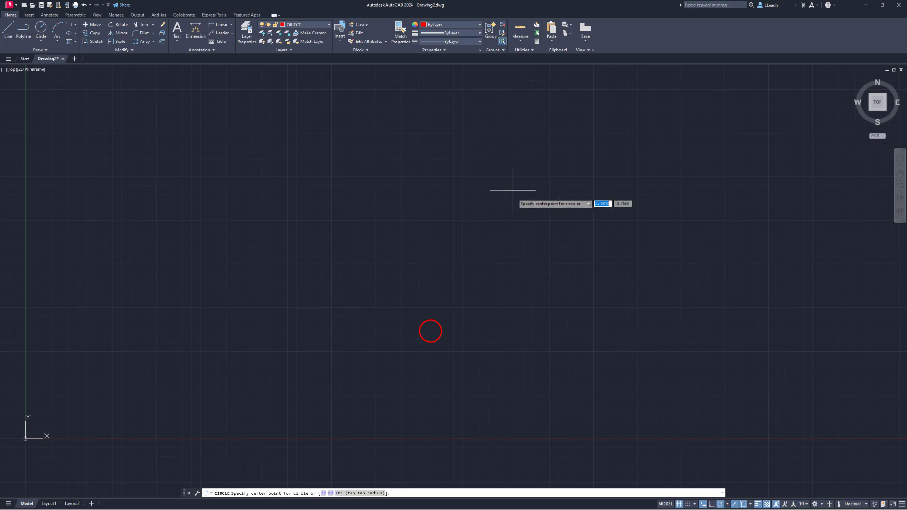
left_click(431, 331)
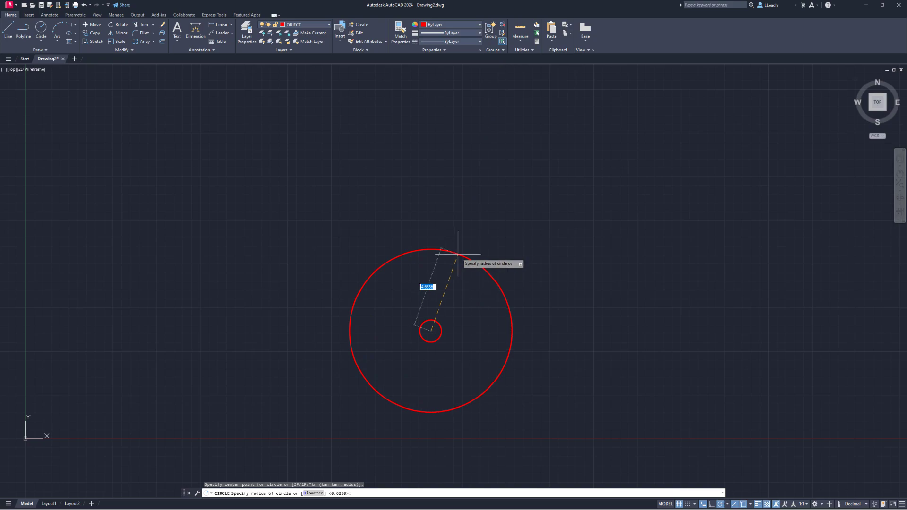
type("6")
key("Return")
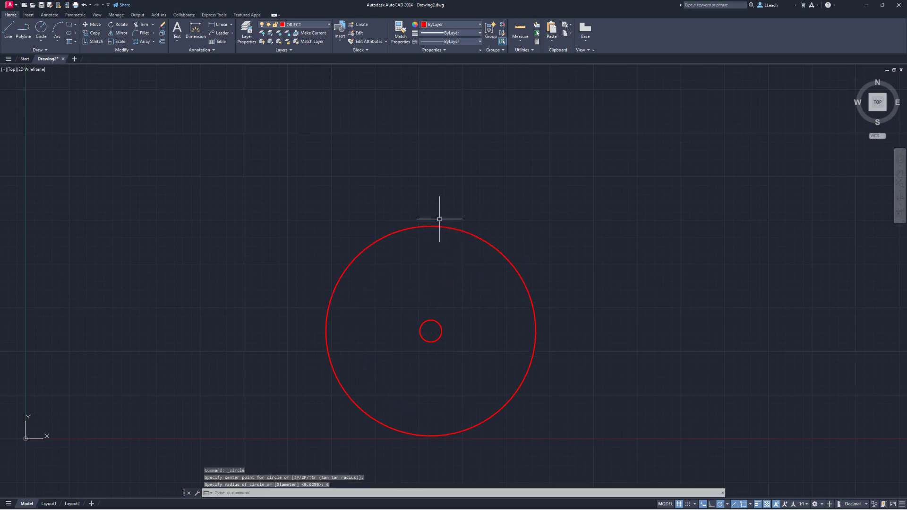
Step: Draw a vertical line from the circles' centre to the large circle's top quadrant
left_click(10, 34)
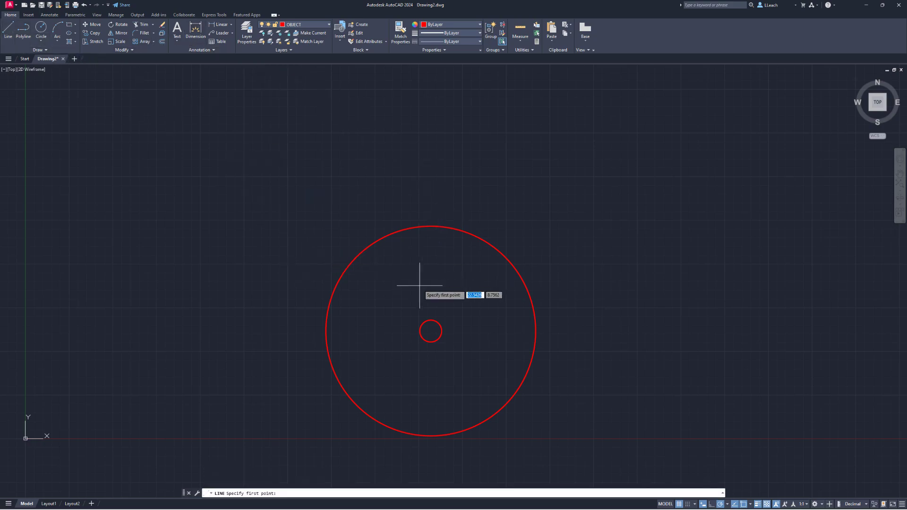
left_click(431, 331)
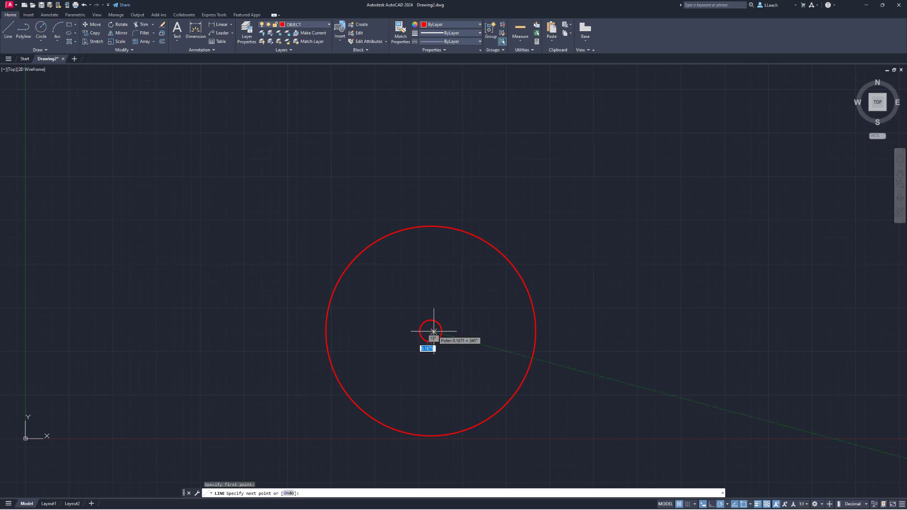
left_click(431, 226)
key("Escape")
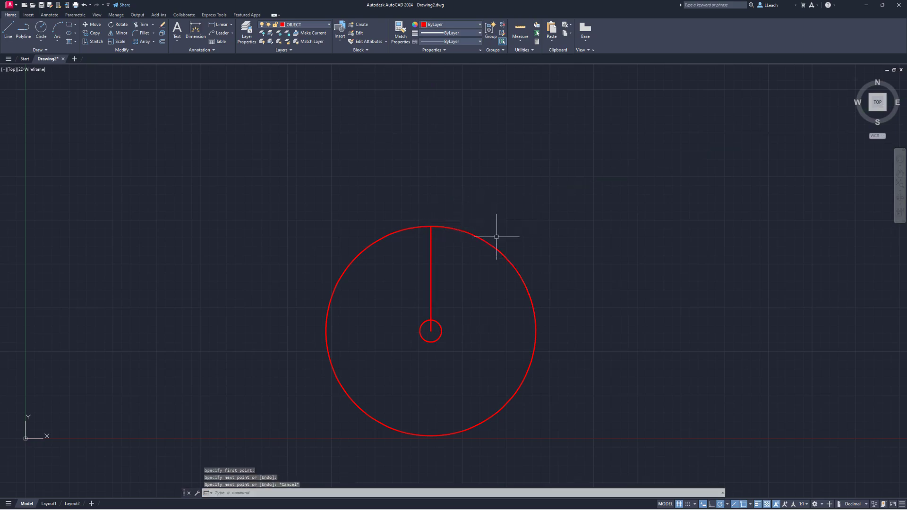
Step: Set the polar tracking increment to 15 degrees
left_click(727, 504)
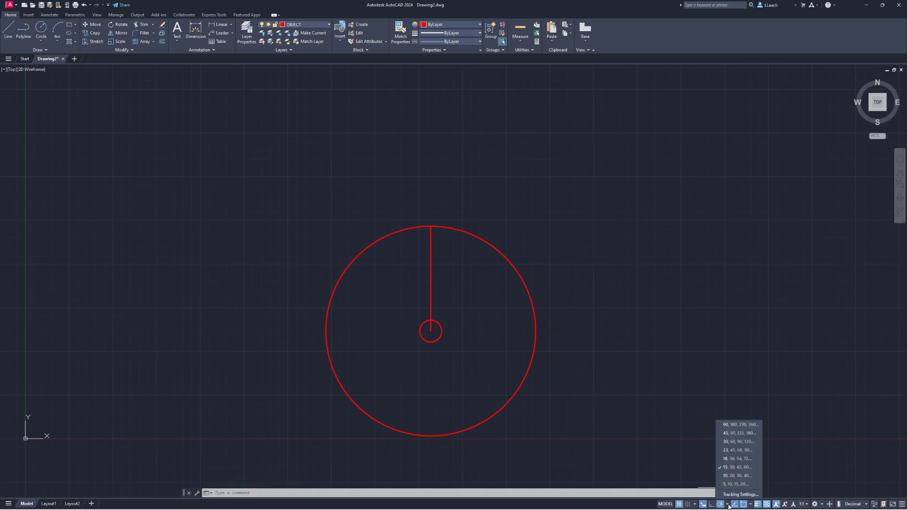
left_click(736, 468)
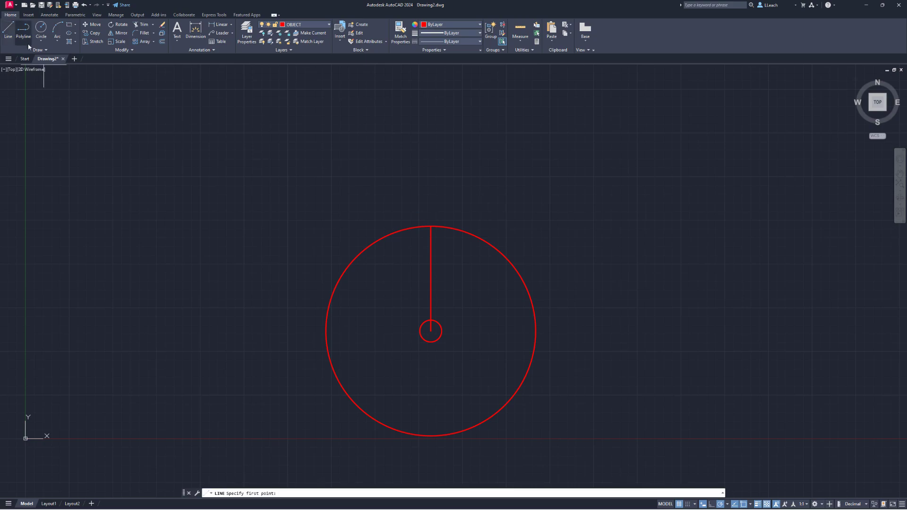
Step: Draw radial lines from the centre to the large circle at 60° and 135°
left_click(8, 30)
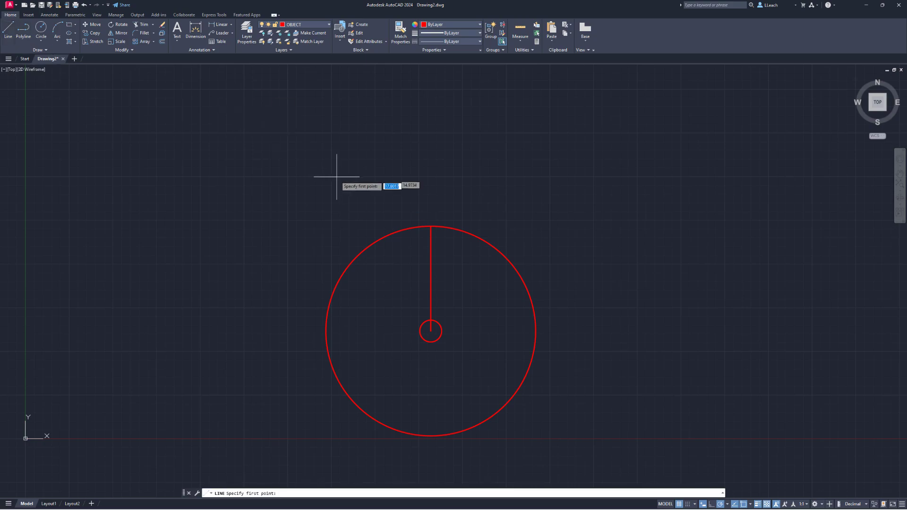
left_click(431, 330)
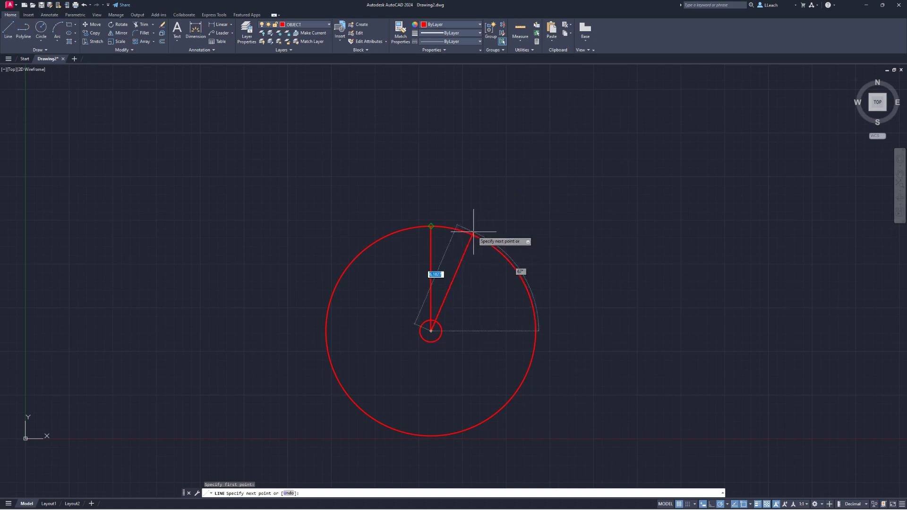
left_click(483, 240)
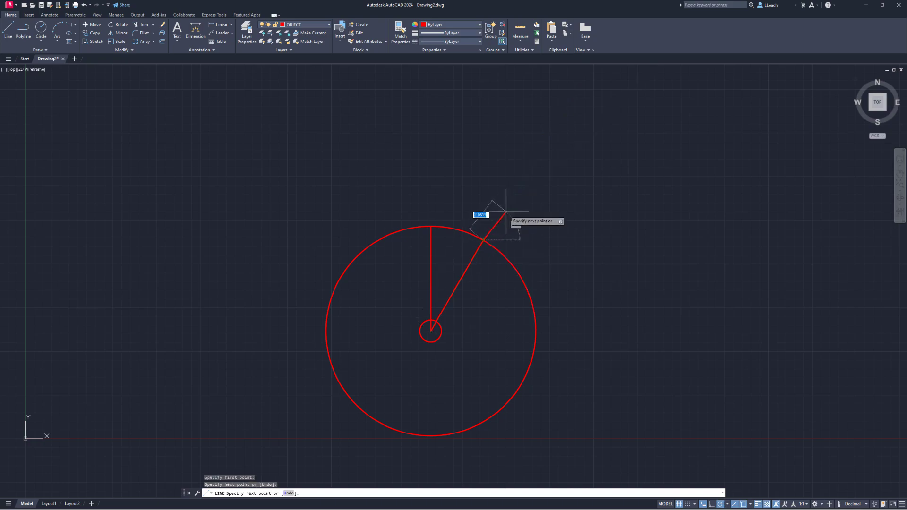
key("Escape")
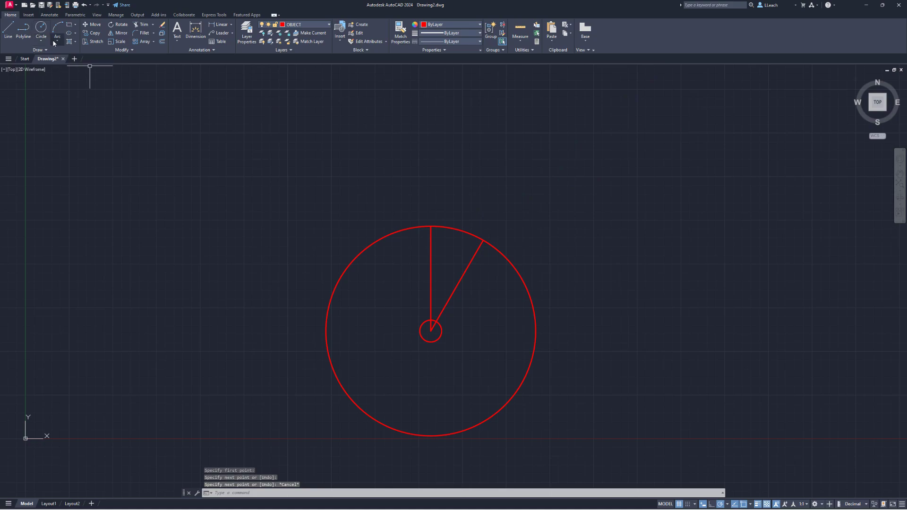
left_click(8, 41)
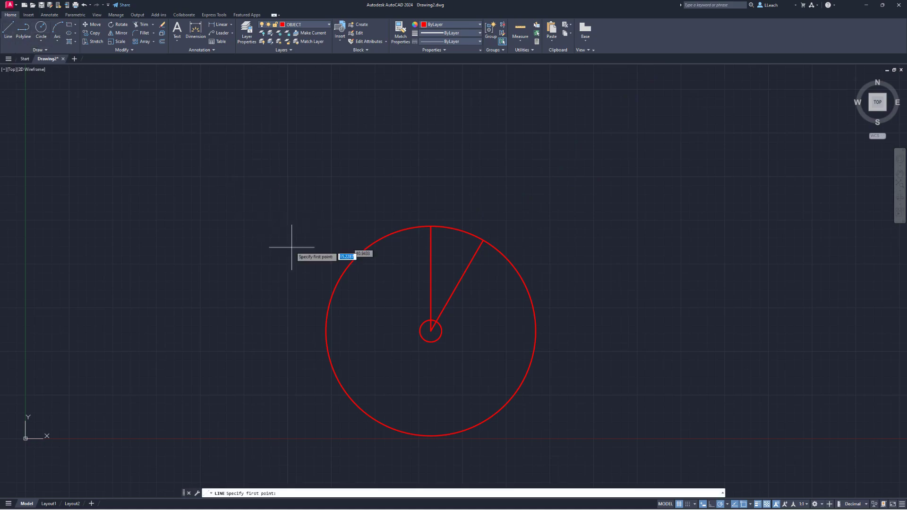
left_click(431, 330)
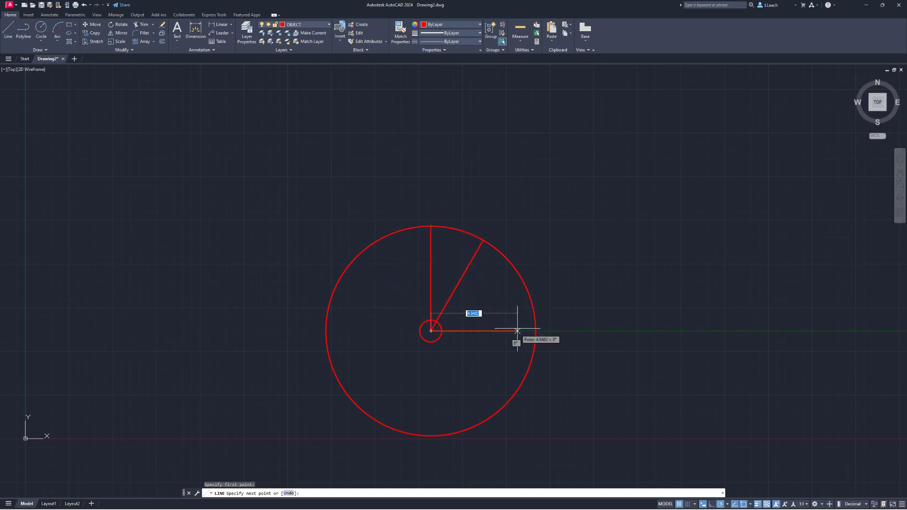
left_click(356, 257)
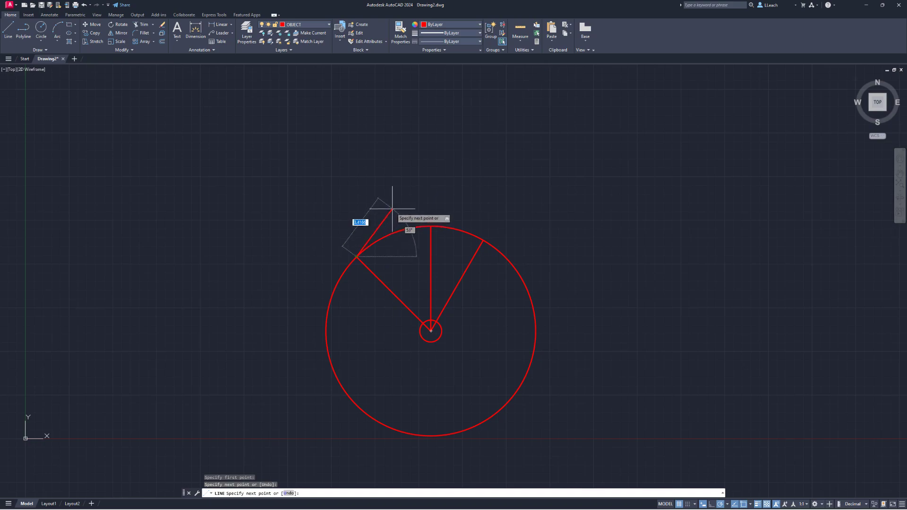
key("Escape")
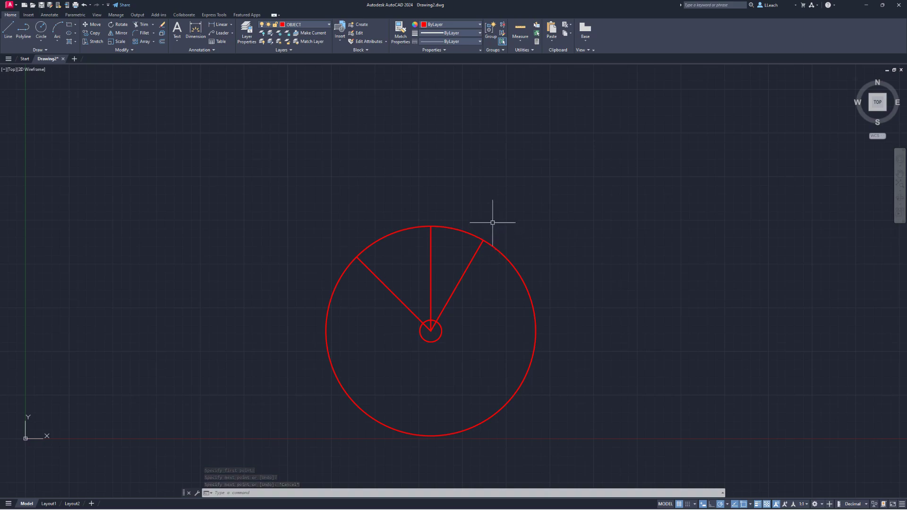
Step: Draw diameter-1 circles at the outer ends of the 60° and 135° lines
left_click(42, 44)
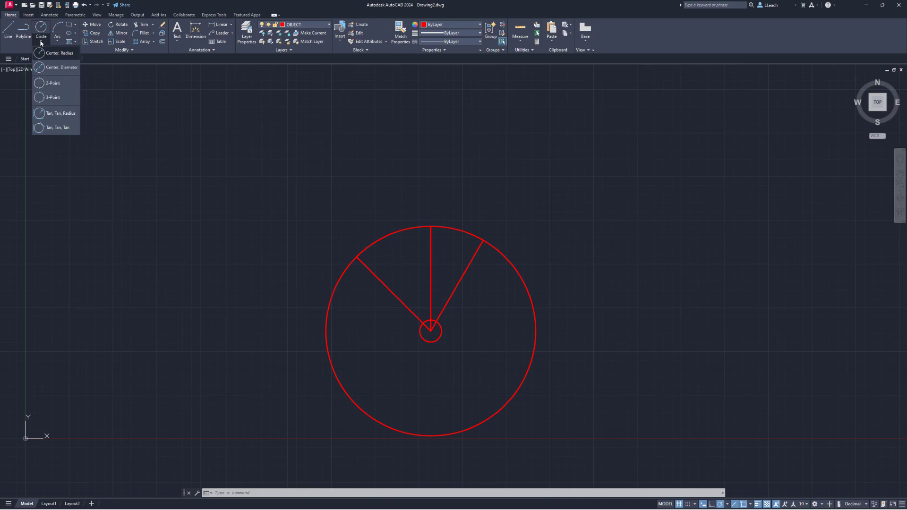
left_click(55, 68)
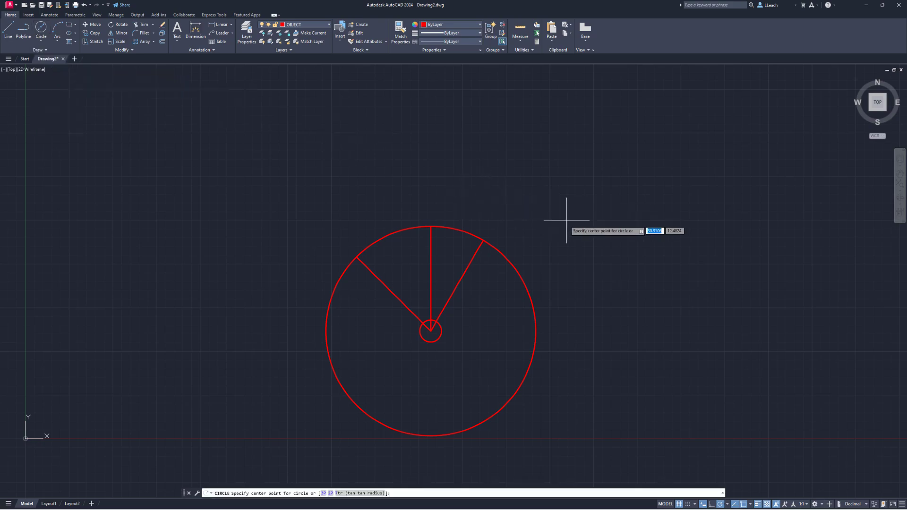
left_click(486, 237)
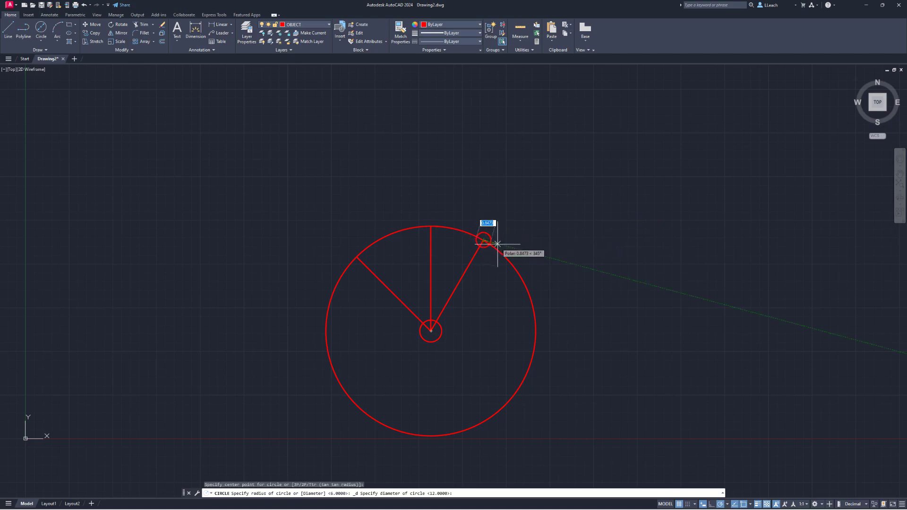
type("1")
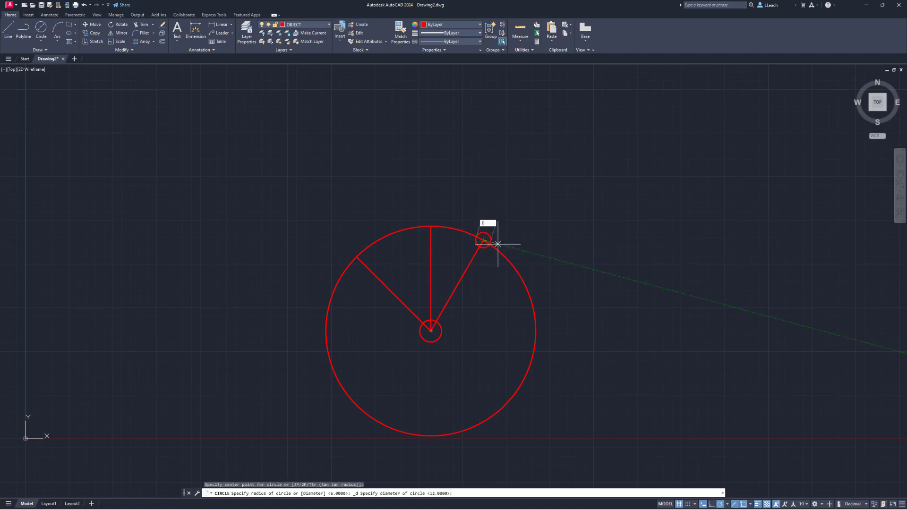
key("Return")
left_click(41, 42)
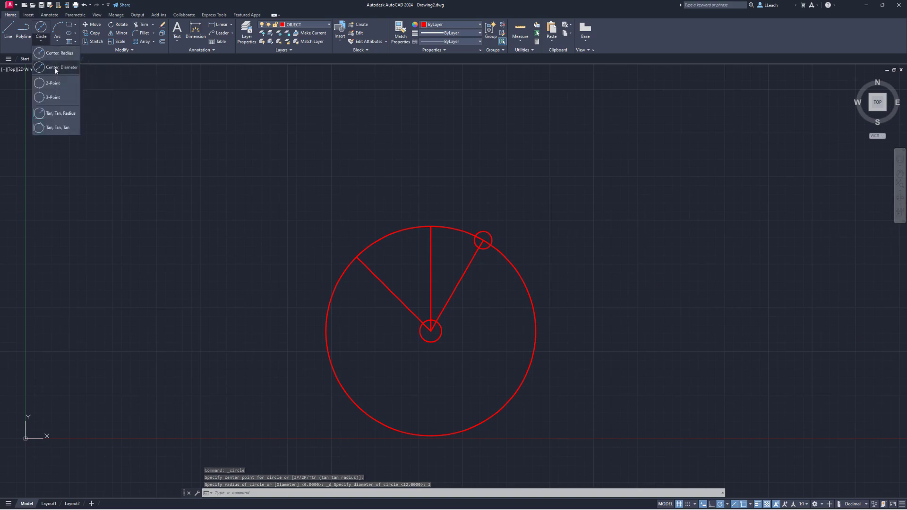
left_click(55, 69)
left_click(358, 258)
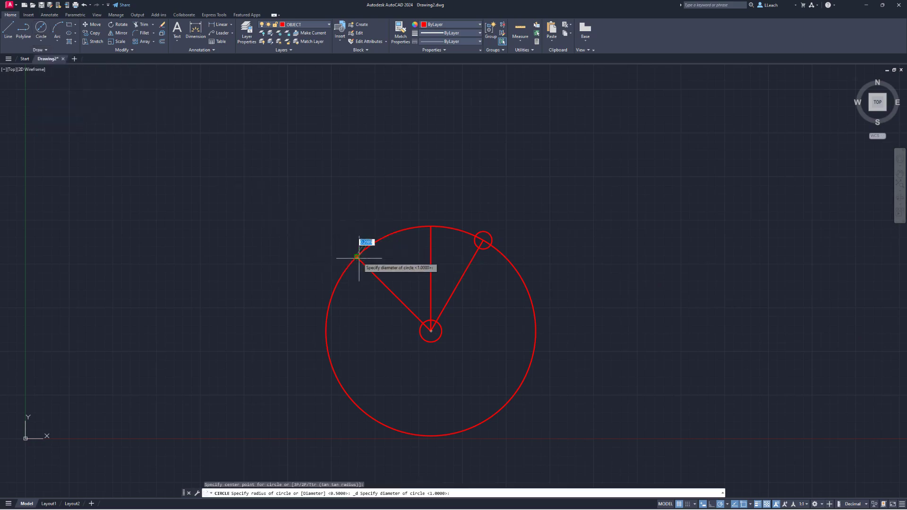
type("1")
key("Return")
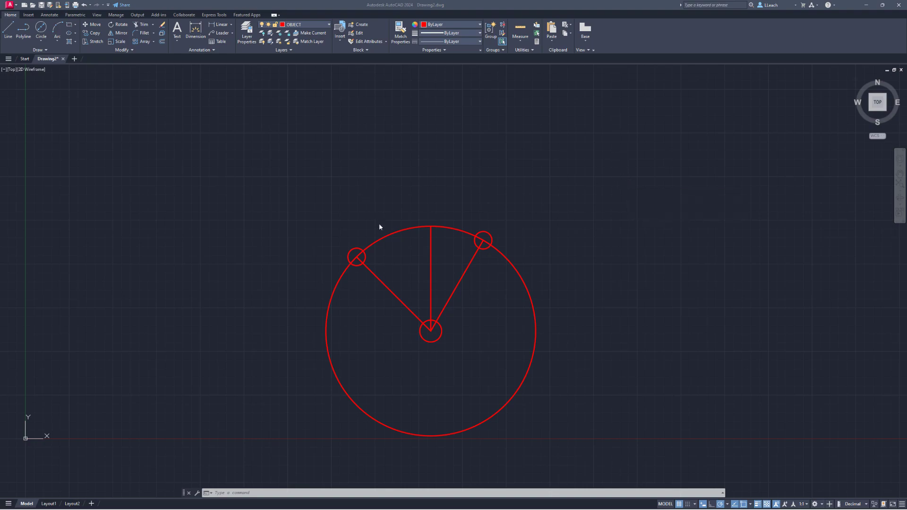
scroll(413, 309, "up", 2)
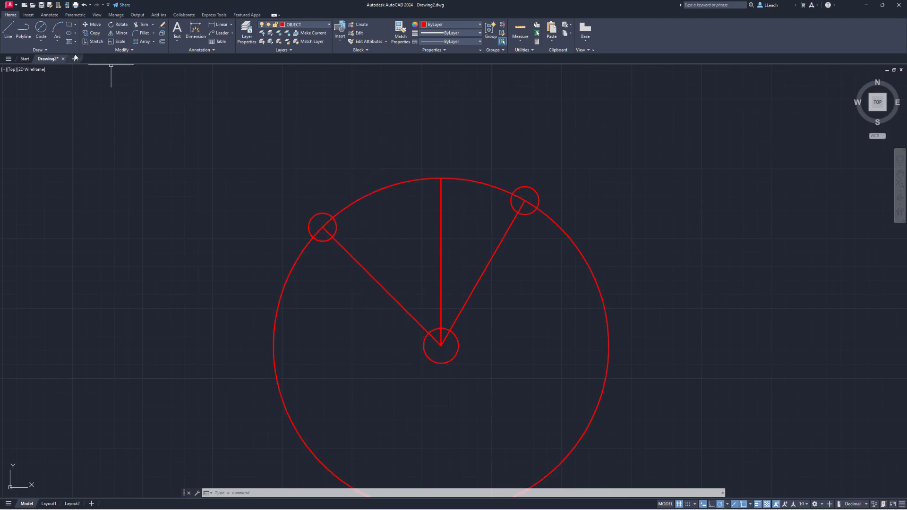
Step: Draw a radius-1.25 circle concentric with the central small circle
left_click(41, 41)
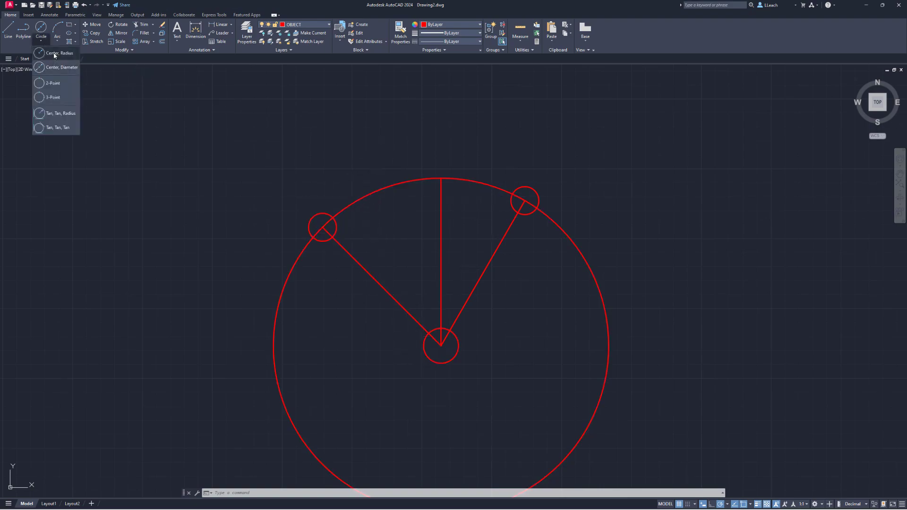
left_click(55, 53)
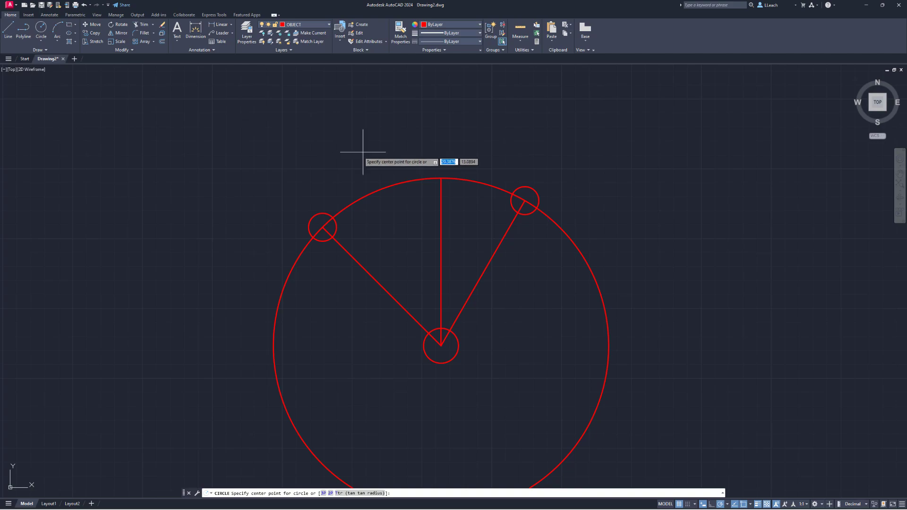
left_click(441, 346)
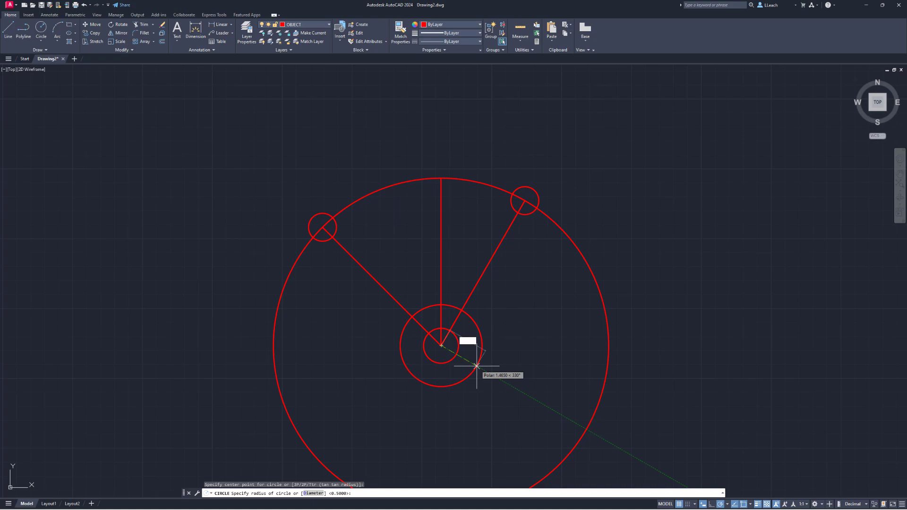
type("1.25")
key("Return")
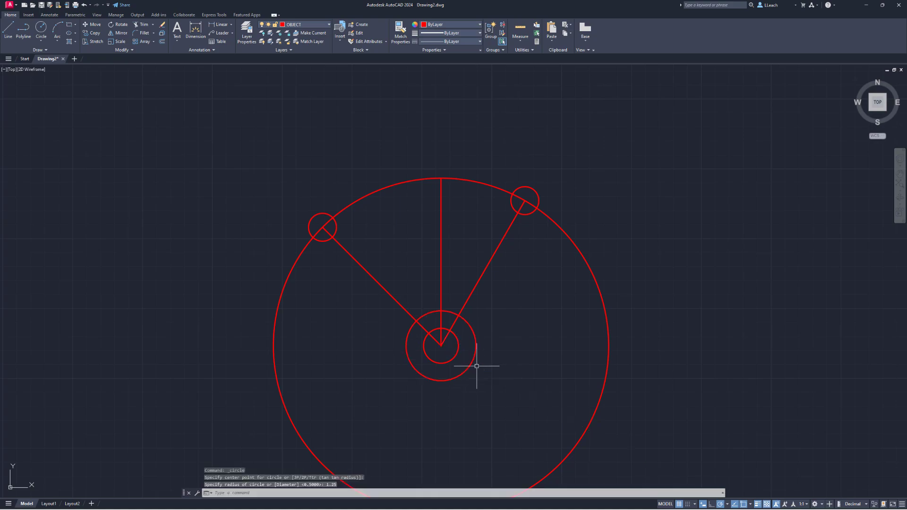
left_click(41, 43)
Step: Draw radius-1.25 circles around the upper-right and upper-left small circles
left_click(53, 54)
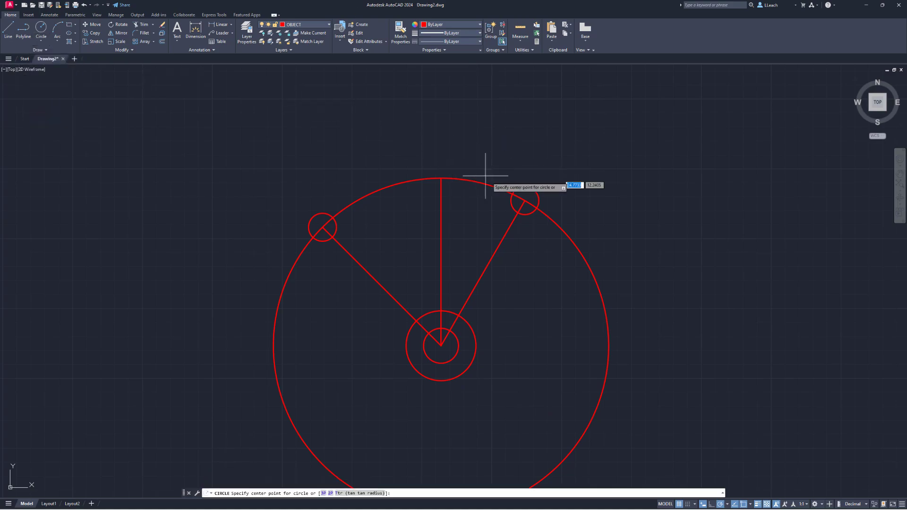
left_click(525, 200)
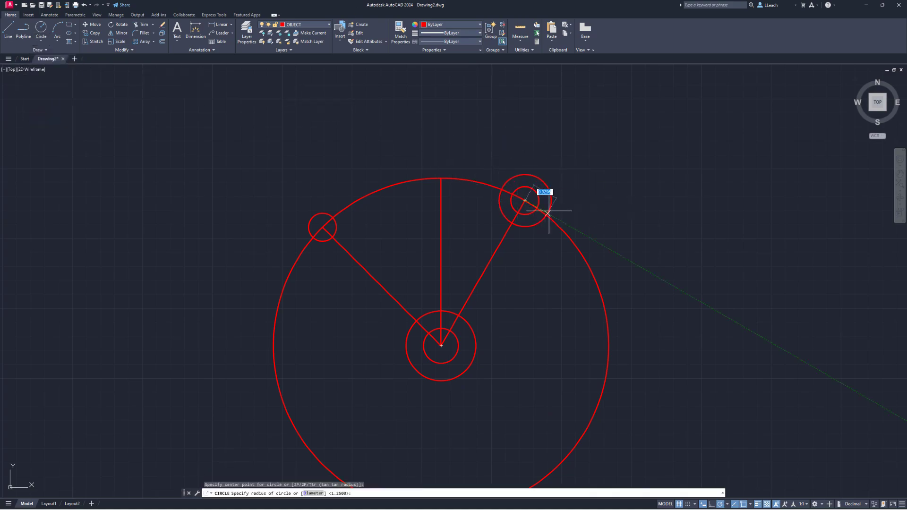
type("1.25")
key("Return")
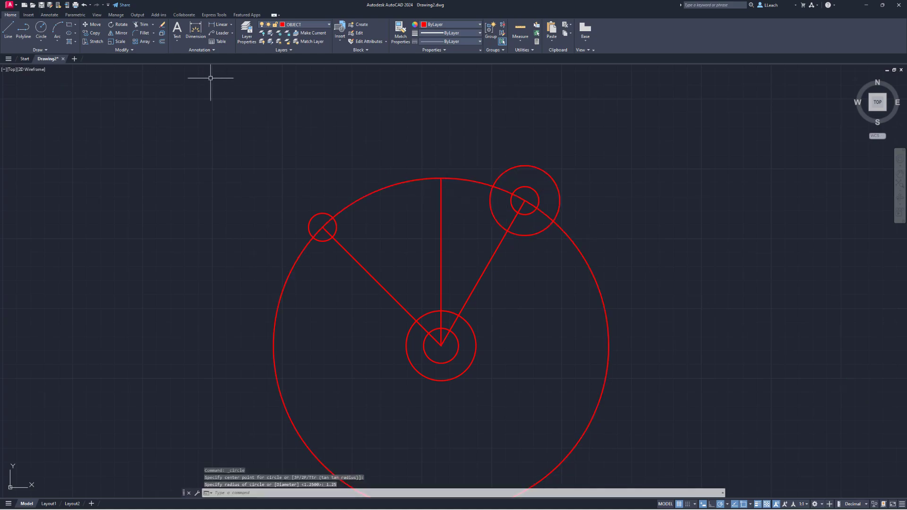
left_click(40, 46)
left_click(49, 54)
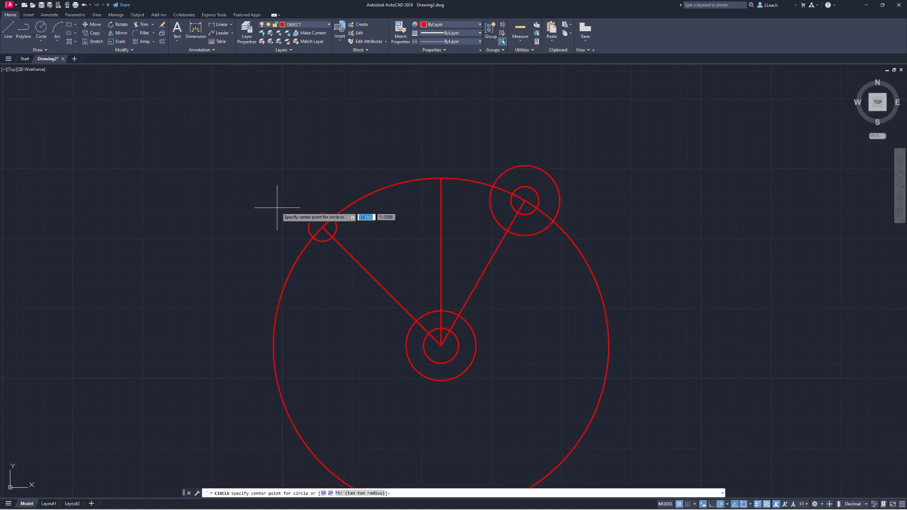
left_click(322, 227)
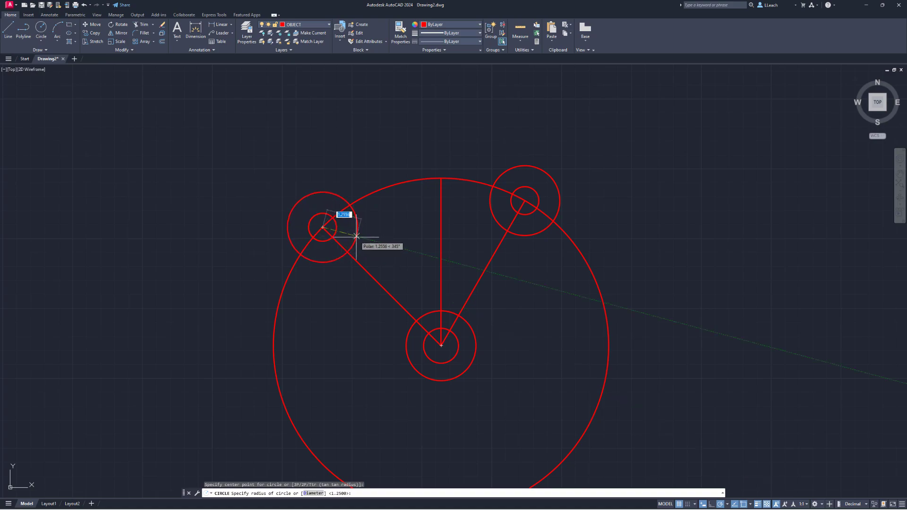
type("1")
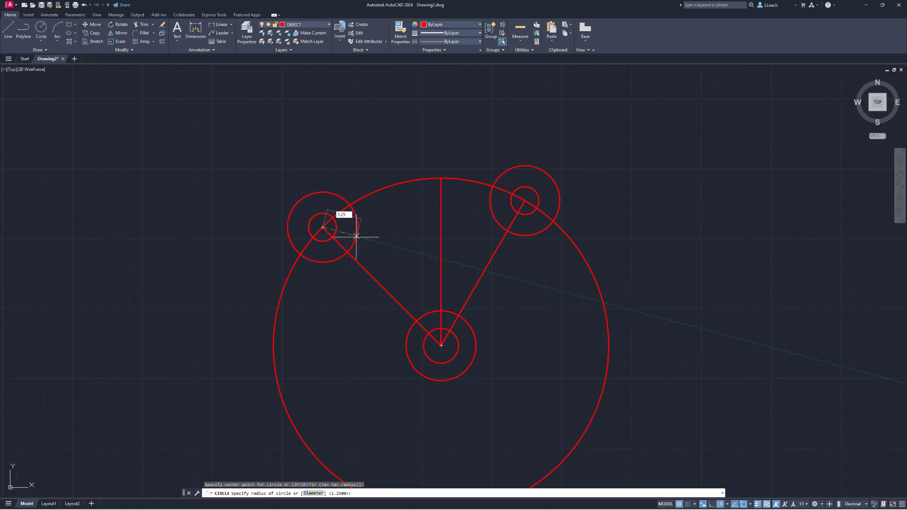
key("Return")
key("Escape")
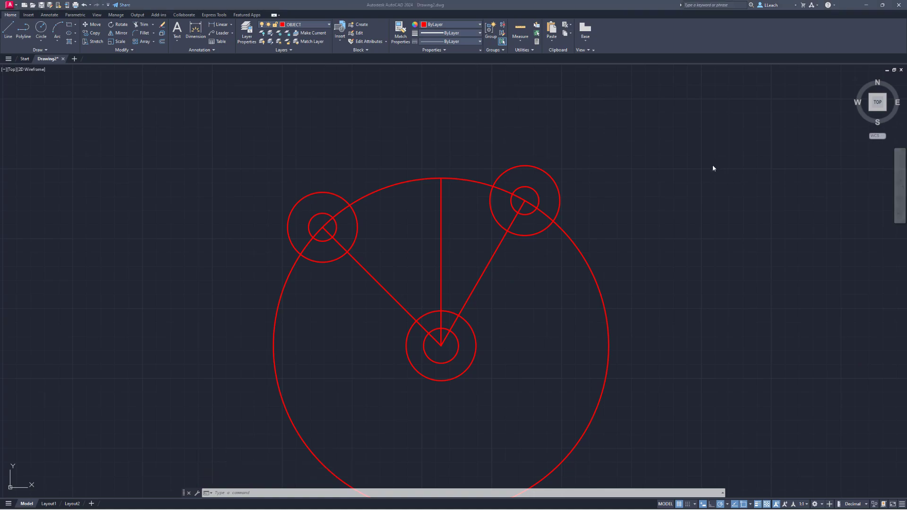
Step: Erase the large outer circle and the vertical and two slanted radial lines
left_click(645, 184)
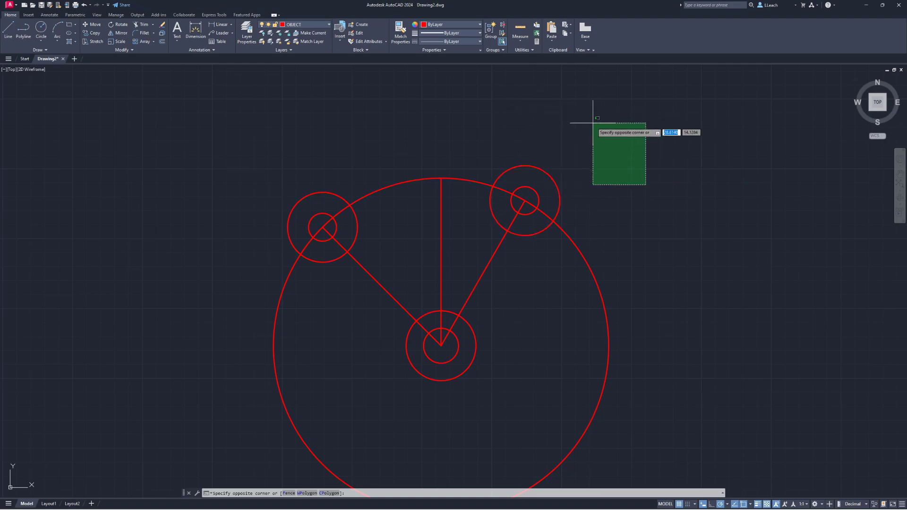
key("Escape")
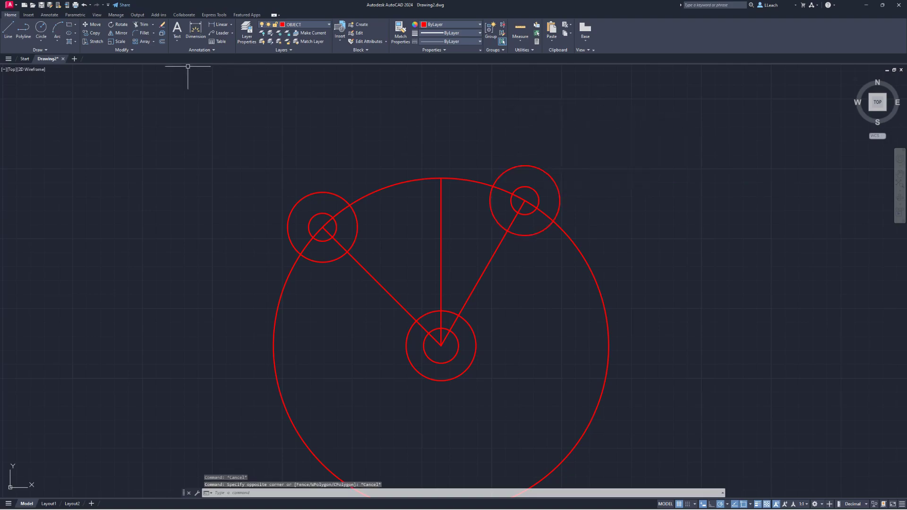
left_click(162, 24)
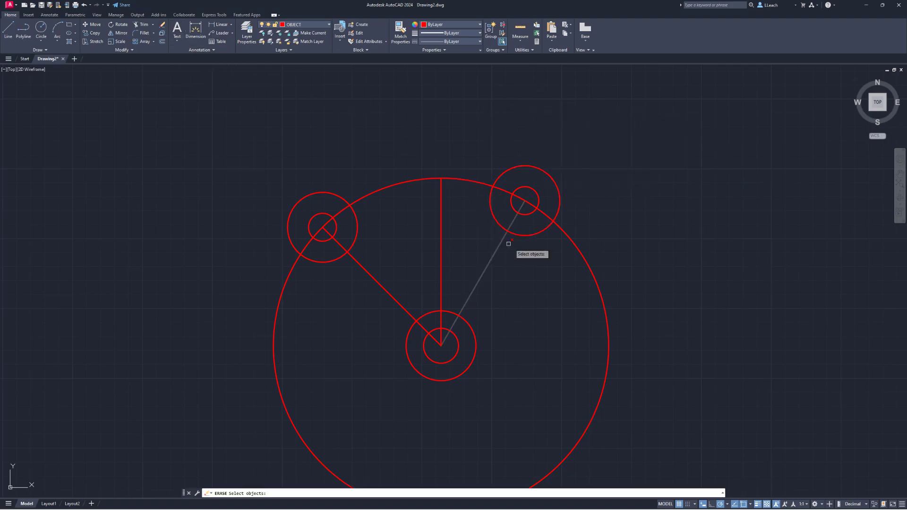
left_click(576, 247)
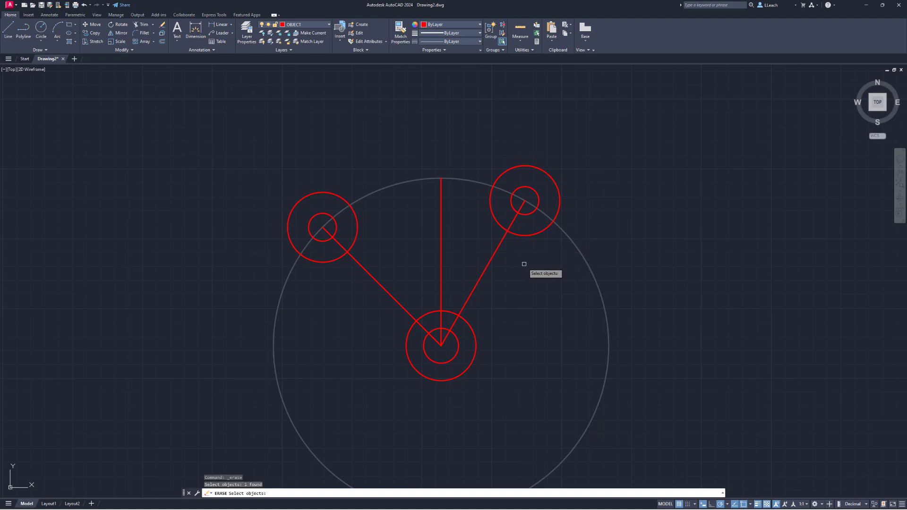
left_click(496, 254)
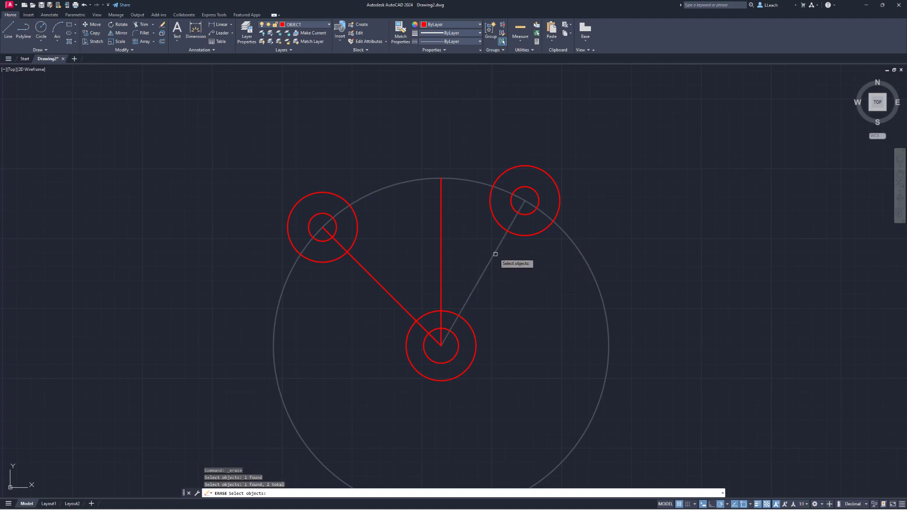
left_click(441, 258)
left_click(383, 287)
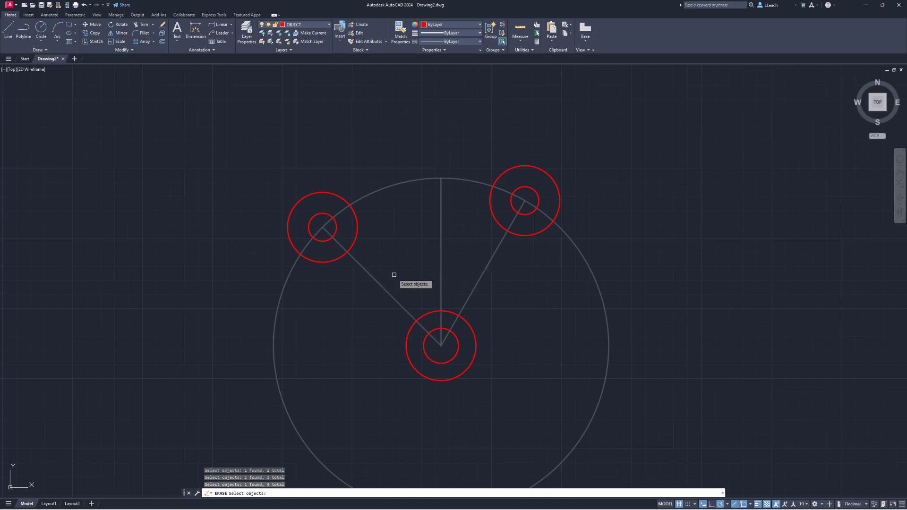
key("Return")
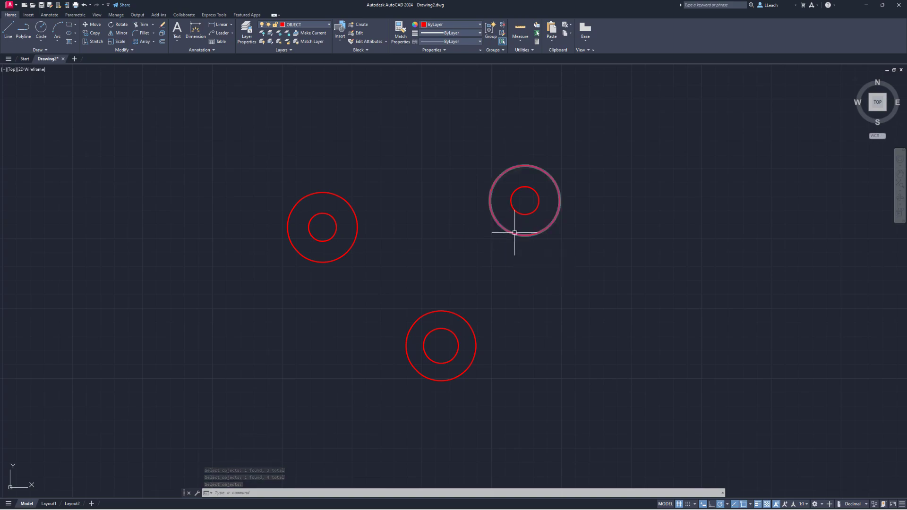
Step: Draw a line tangent to the bottom and upper-right outer 1.25-radius circles
left_click(8, 31)
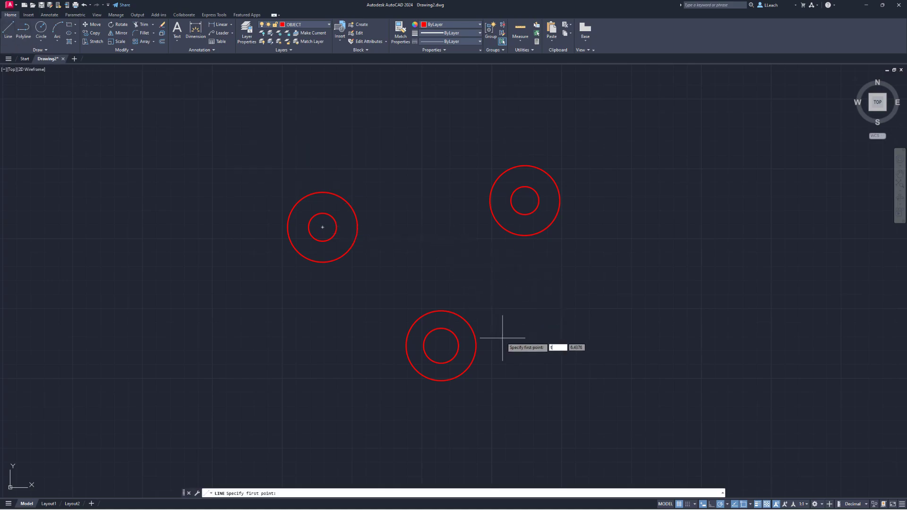
key("Return")
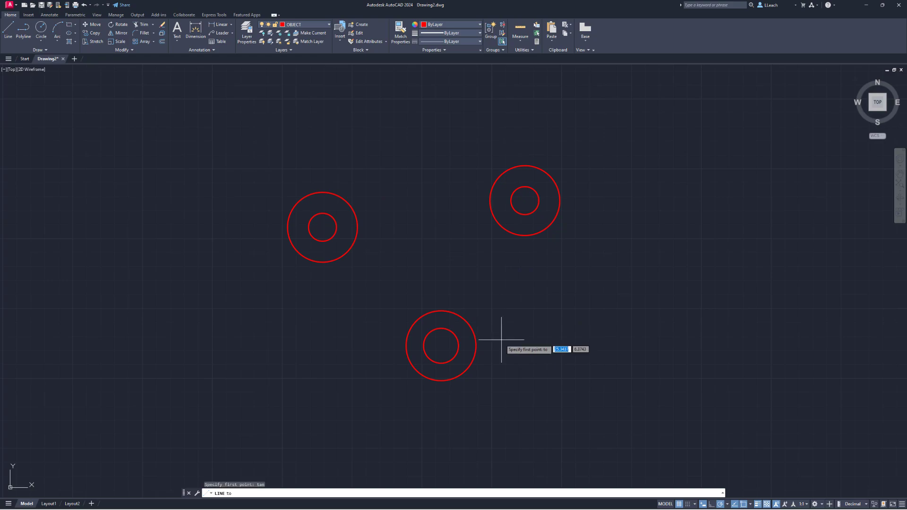
left_click(472, 363)
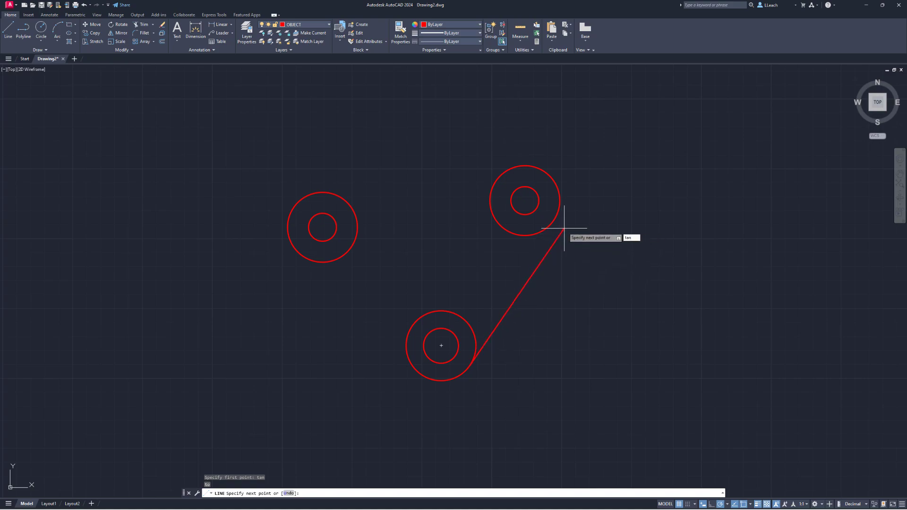
type("tan")
key("Return")
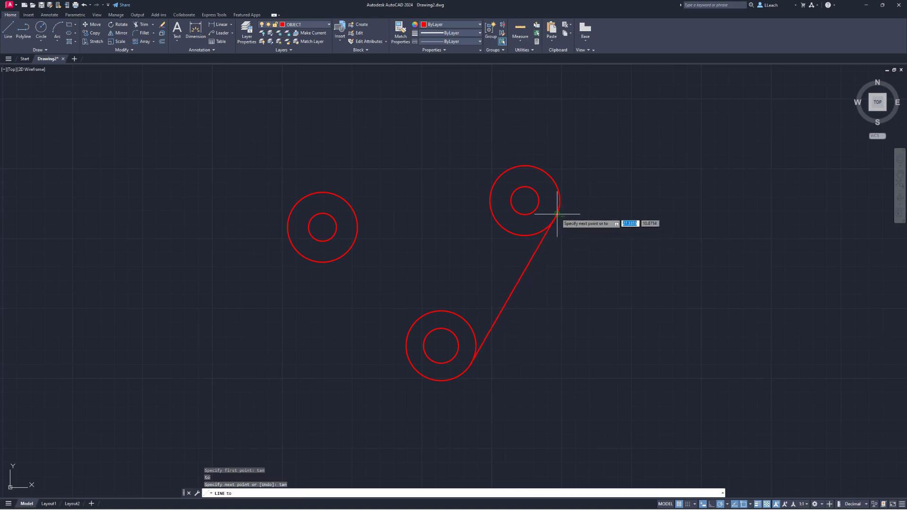
left_click(555, 219)
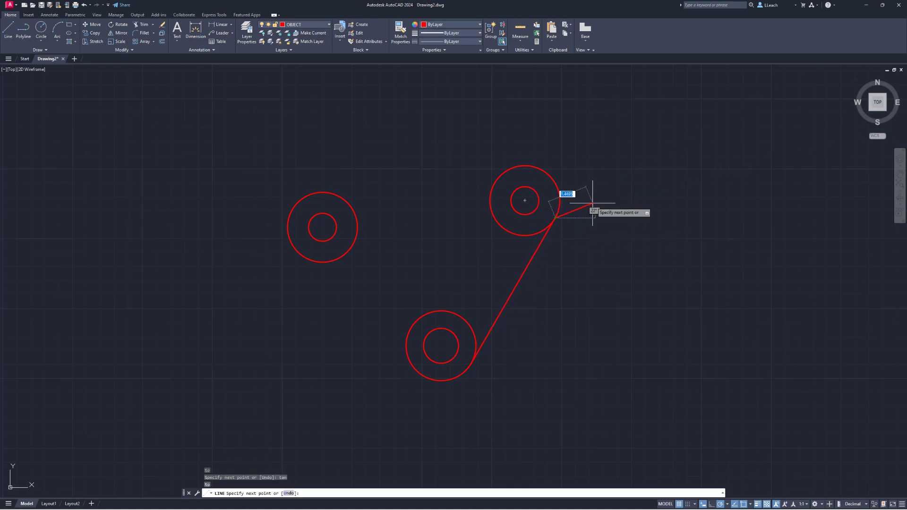
key("Escape")
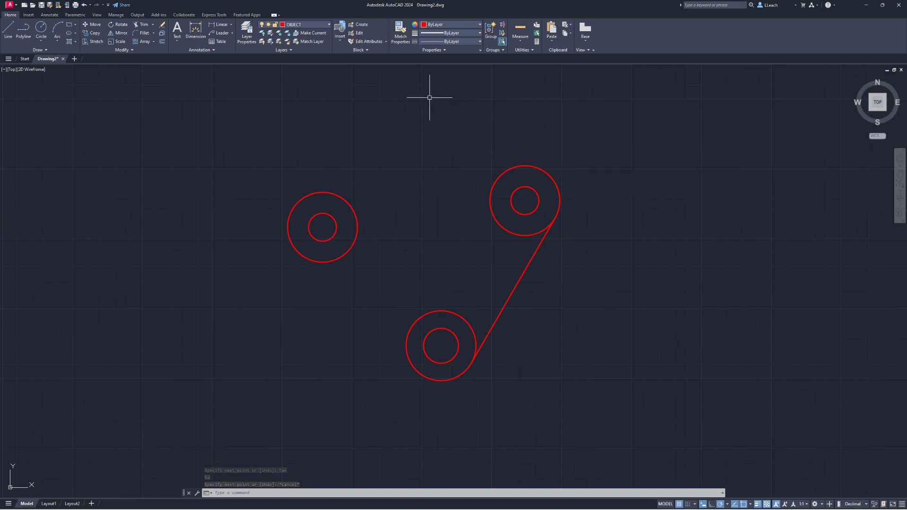
left_click(44, 43)
Step: Begin a circle centred on the bottom boss, then cancel it and recentre the view
left_click(59, 53)
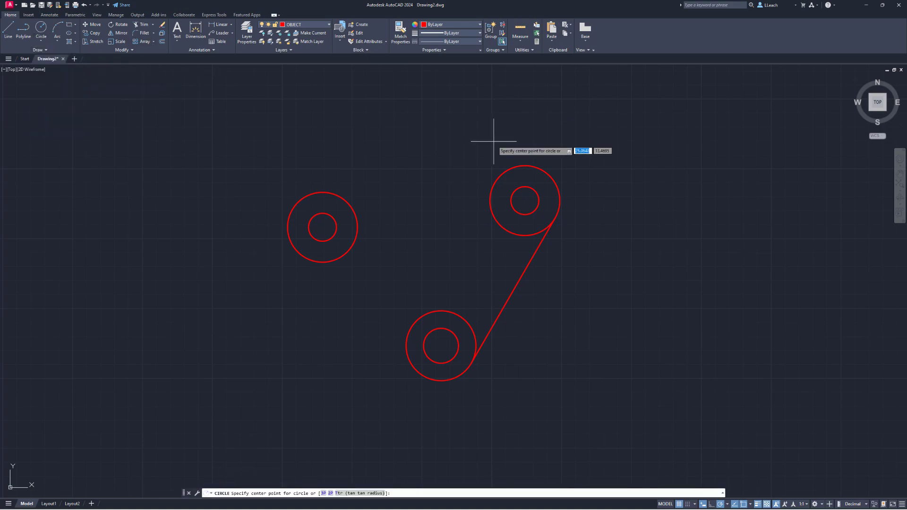
left_click(441, 346)
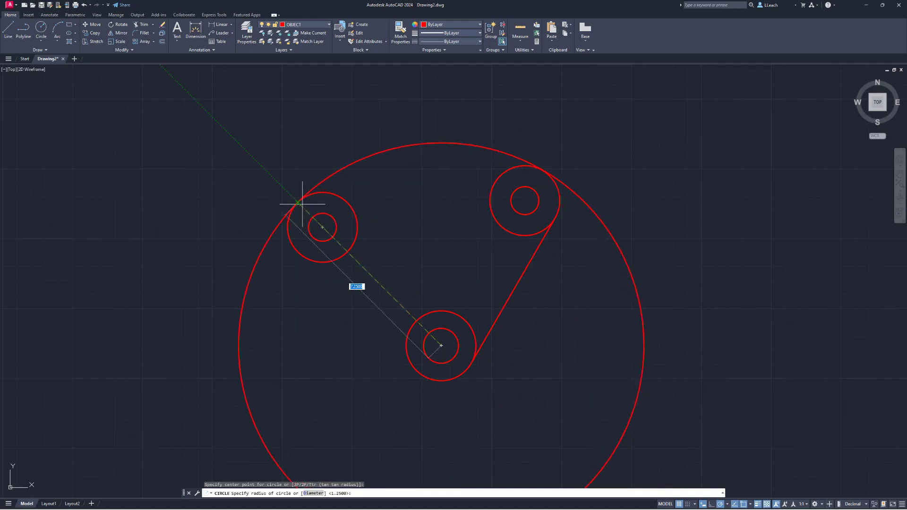
key("Escape")
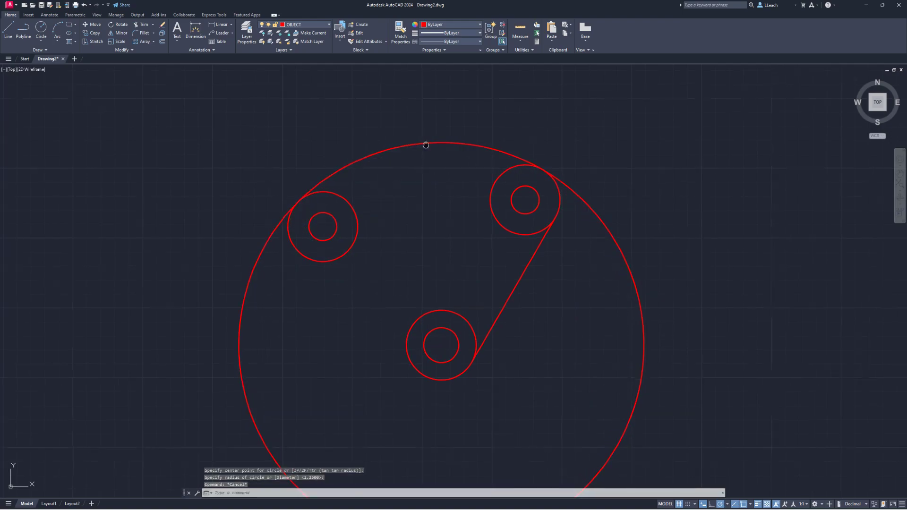
middle_click_drag(364, 146, 381, 126)
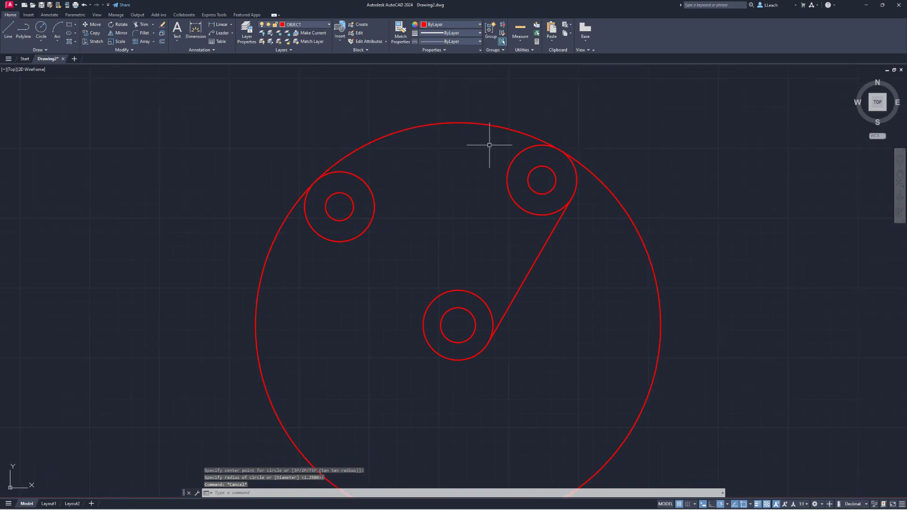
Step: Trim the large circle below the upper bosses, leaving only its top connecting arc
type("t")
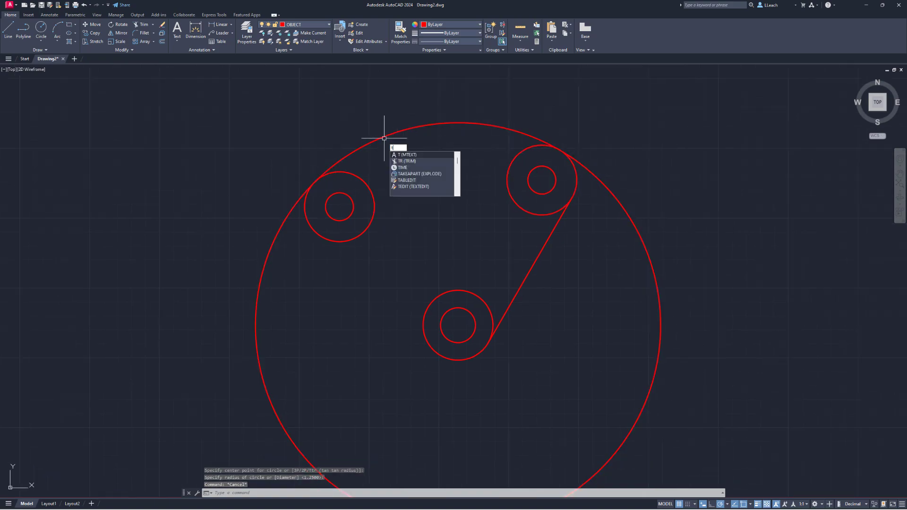
type("r")
key("Return")
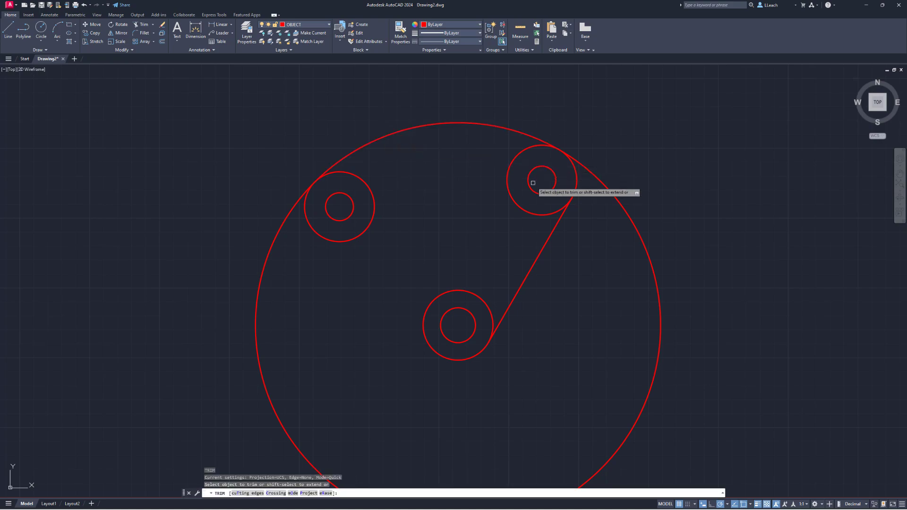
left_click(607, 188)
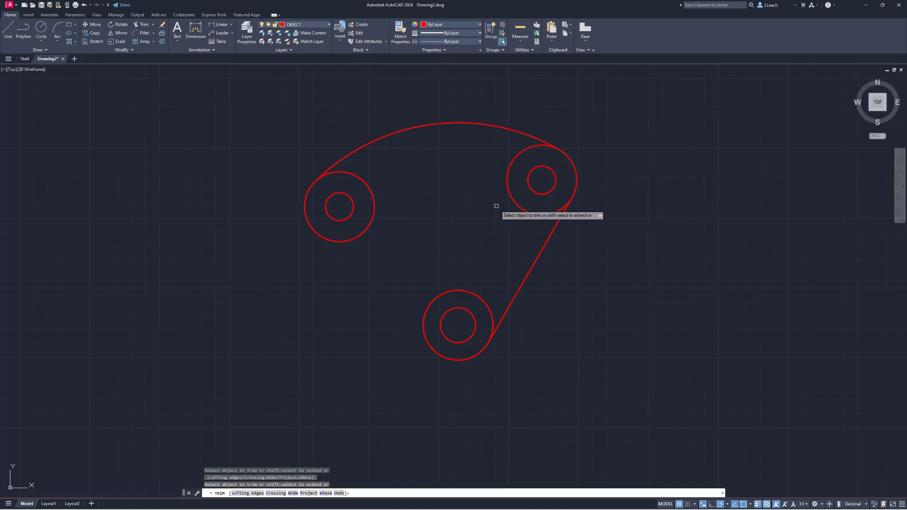
middle_click_drag(495, 188, 465, 200)
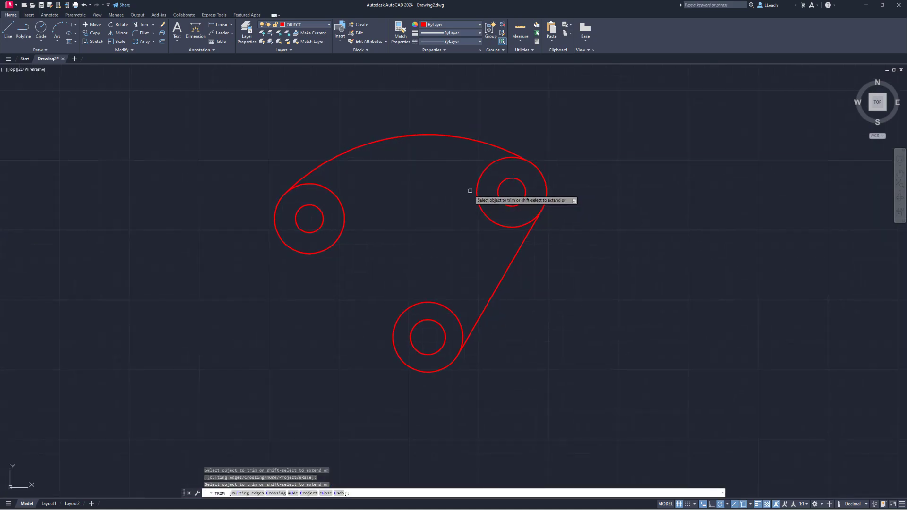
middle_click_drag(469, 194, 496, 185)
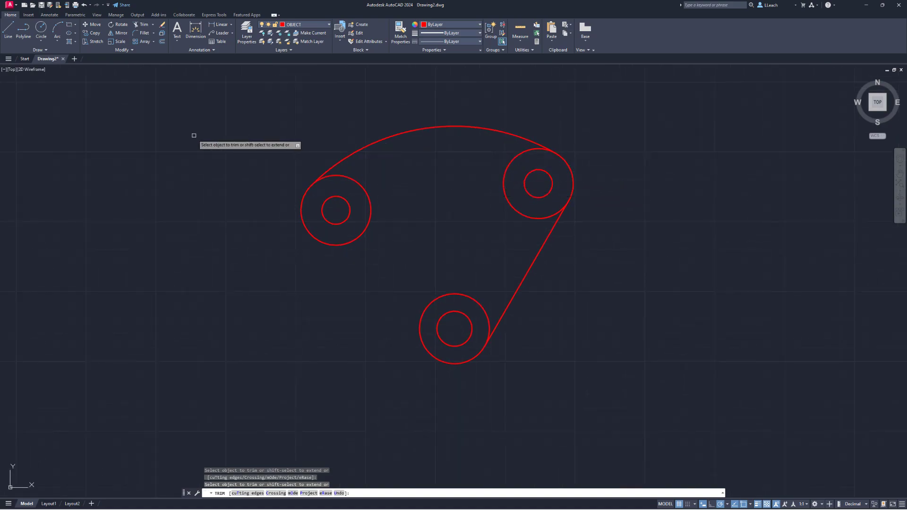
left_click(41, 42)
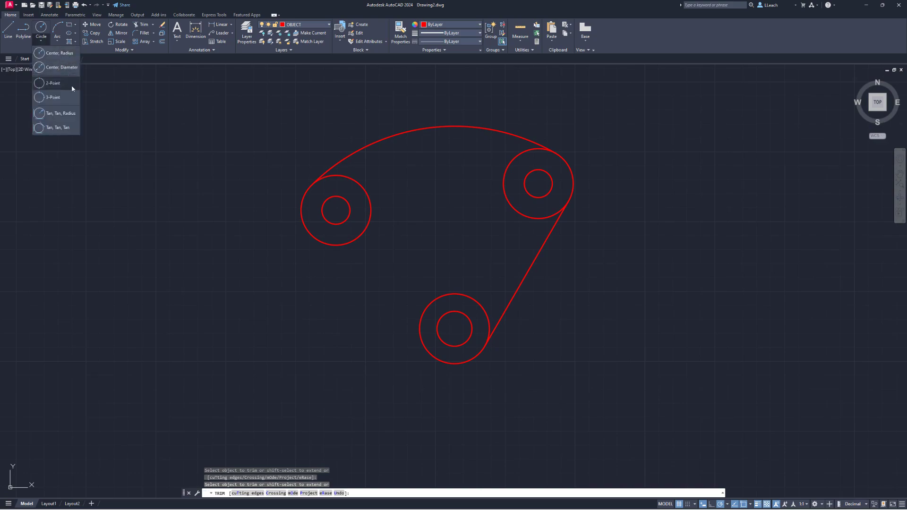
Step: Draw a 2.5-radius circle tangent to the bottom and left boss circles
left_click(67, 114)
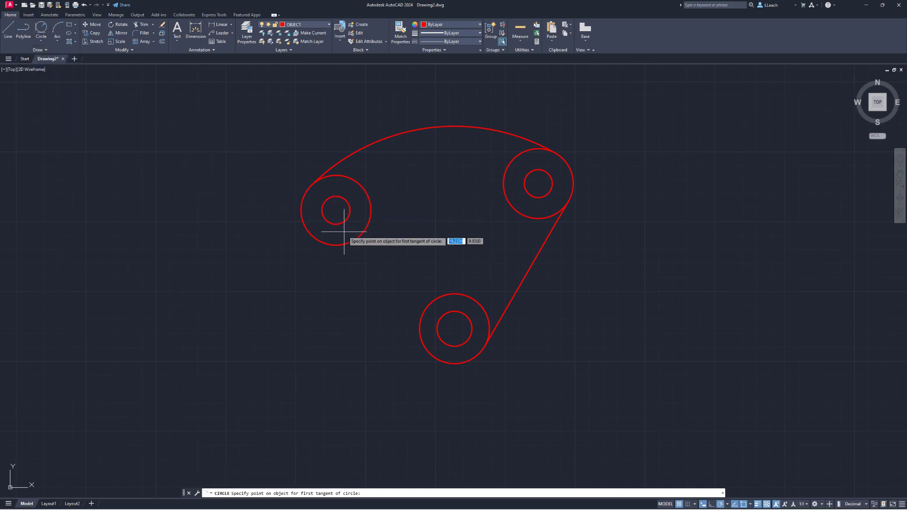
left_click(416, 317)
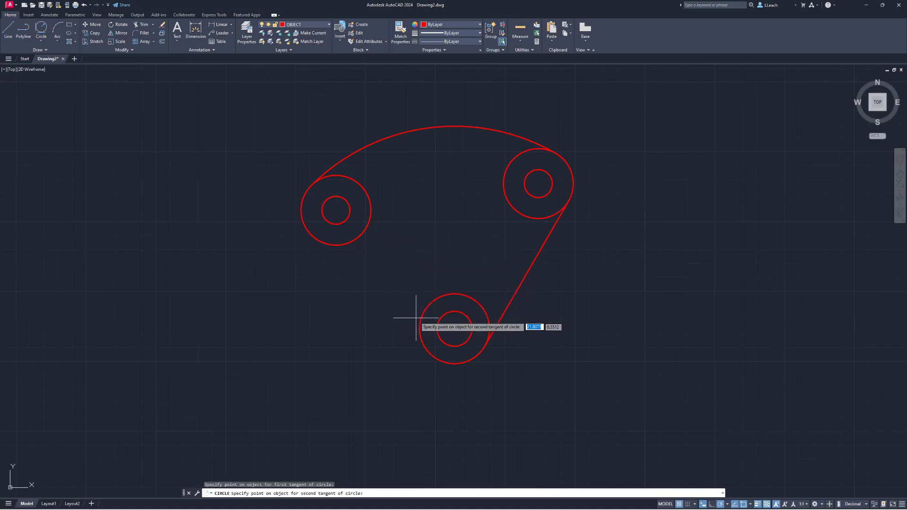
left_click(349, 244)
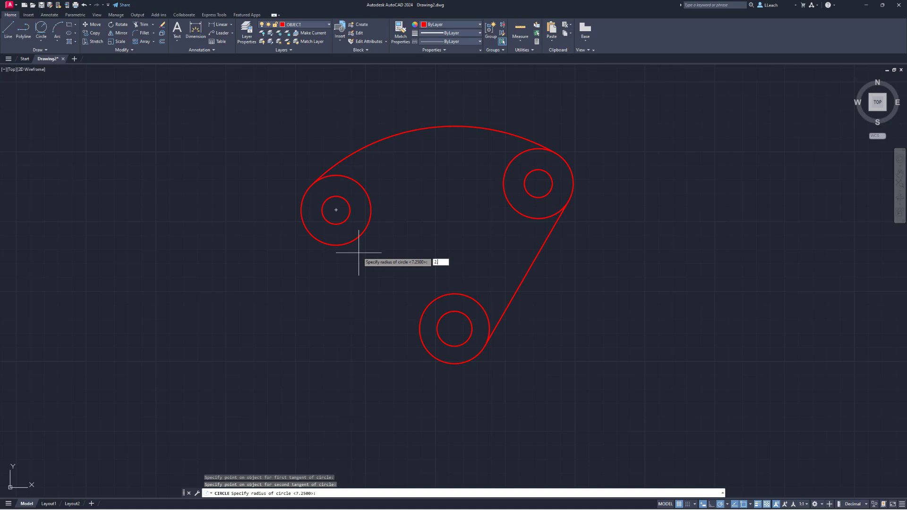
type("2.5")
key("Return")
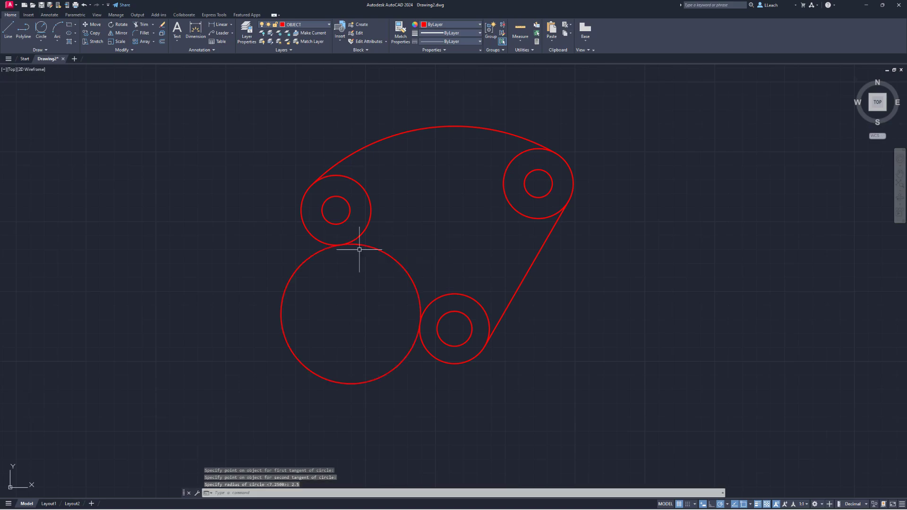
Step: Trim away the tangent circle's outer arc, leaving a concave link between the bosses
key("Escape")
key("Escape")
key("Escape")
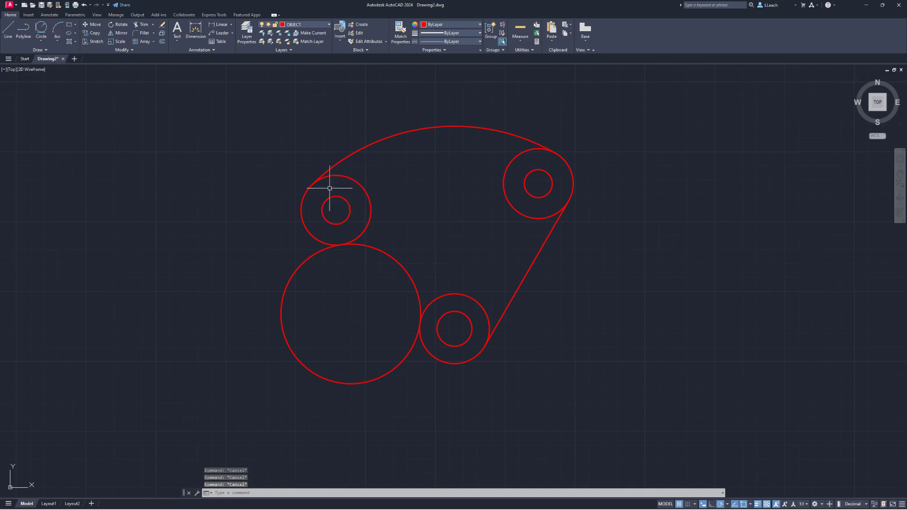
key("Return")
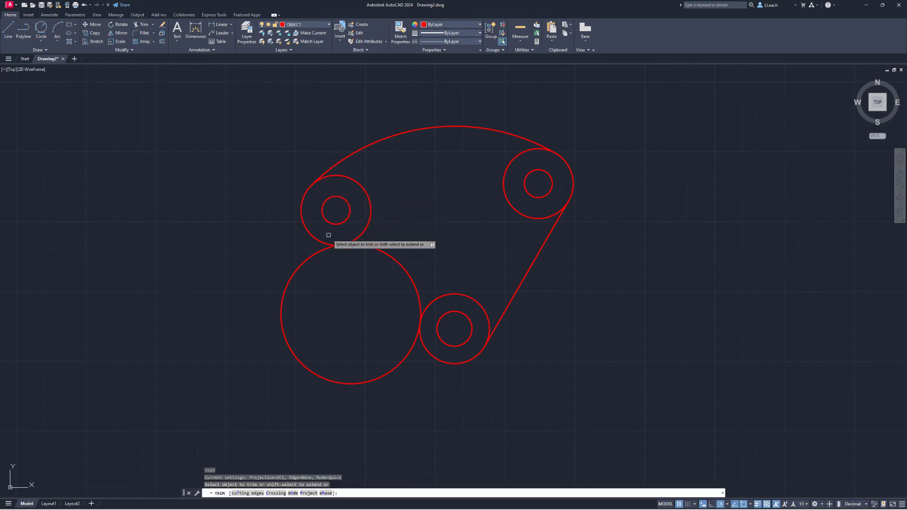
left_click(310, 256)
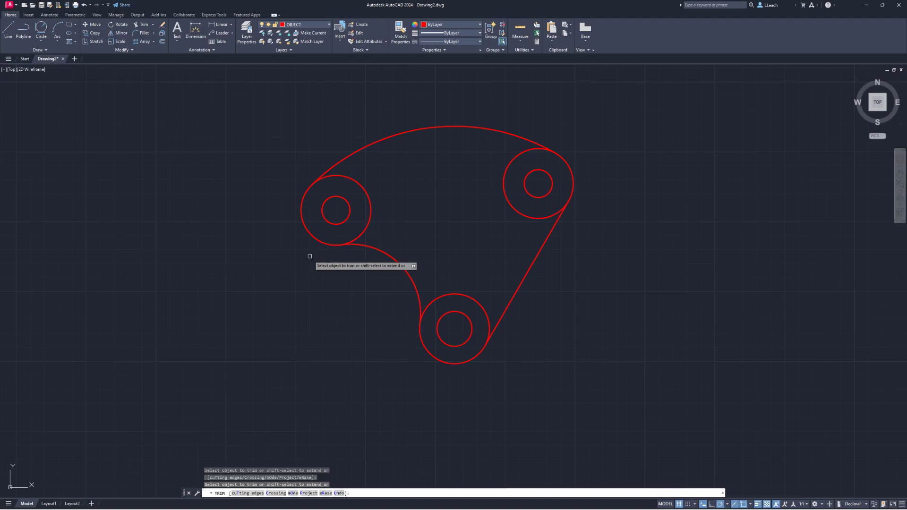
key("Escape")
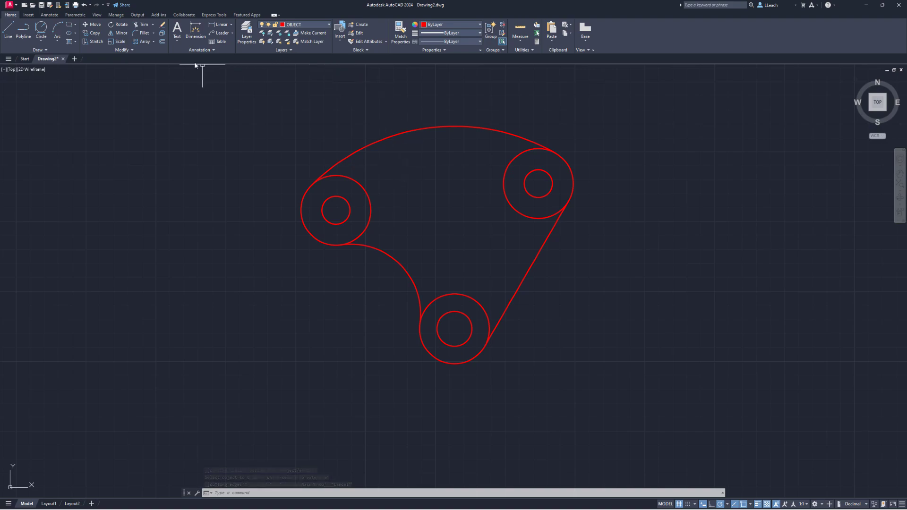
left_click(162, 42)
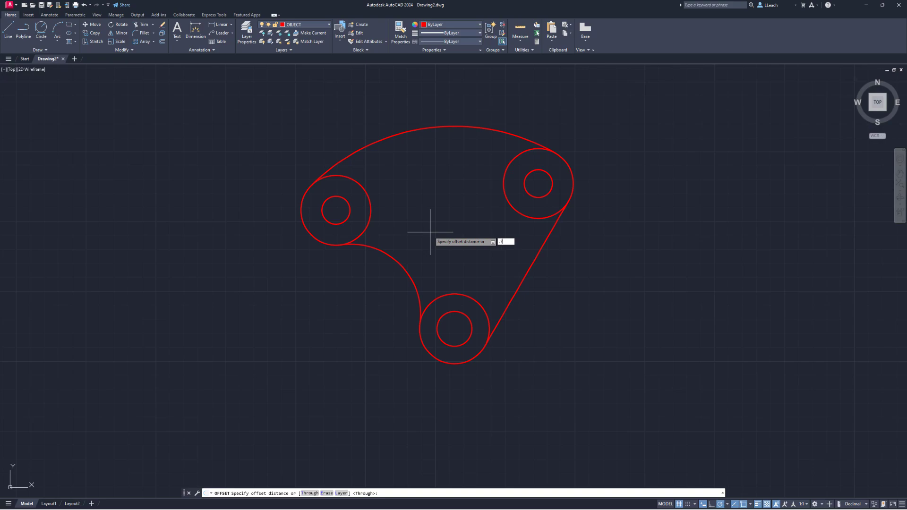
Step: Offset the top arc, right slanted line and concave lower-left arc 0.75 inward
key("Return")
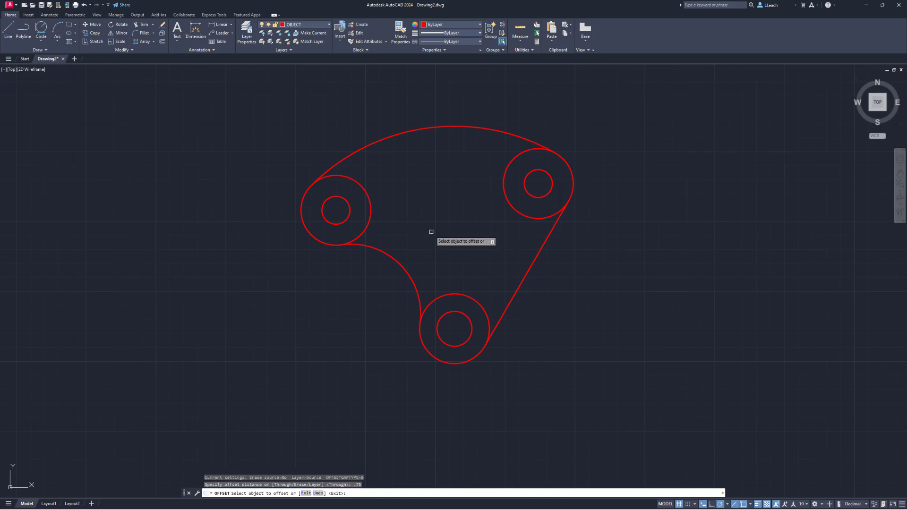
left_click(457, 126)
left_click(442, 183)
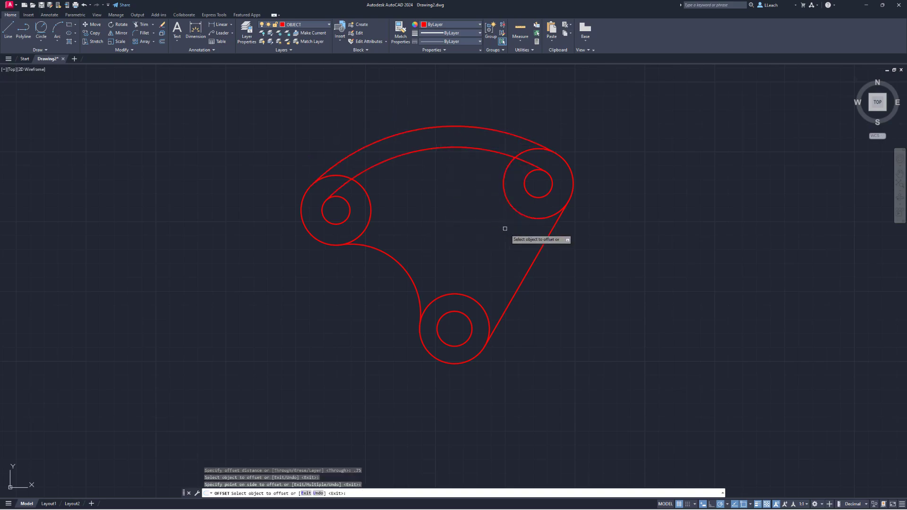
left_click(538, 259)
left_click(529, 252)
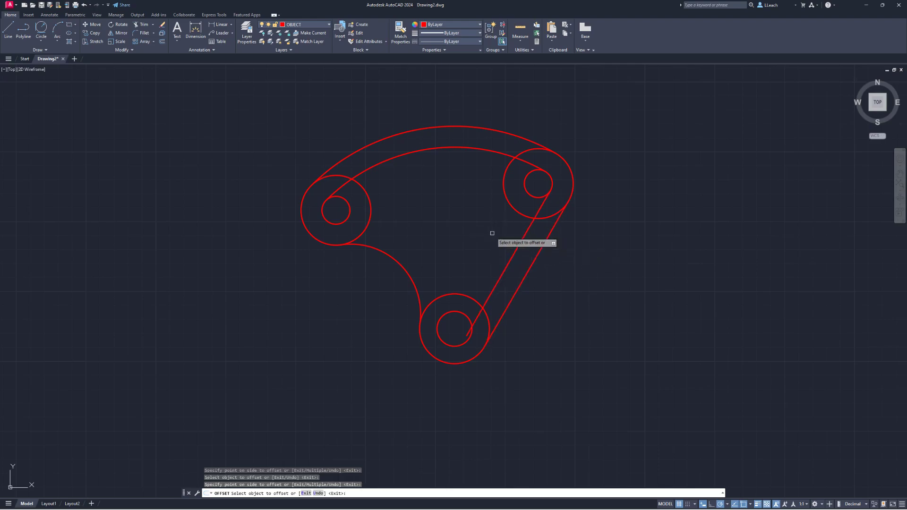
left_click(405, 261)
left_click(412, 249)
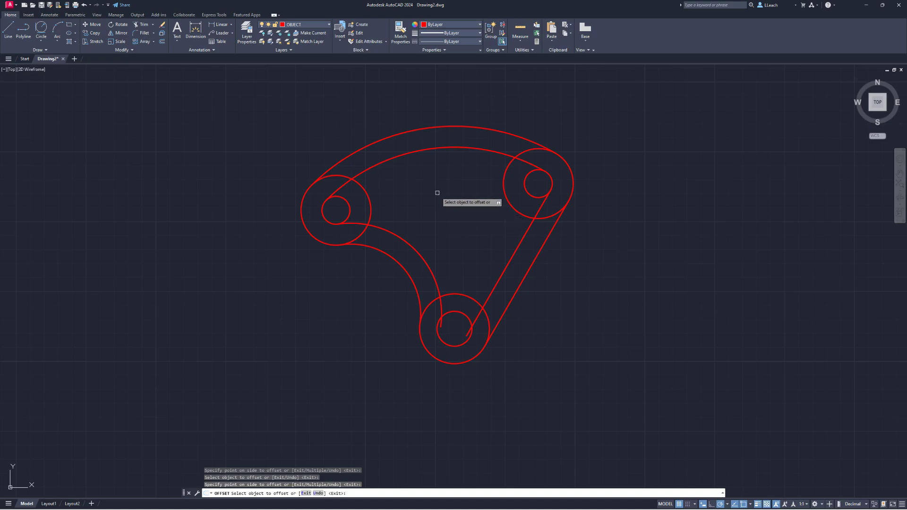
key("Escape")
middle_click_drag(455, 210, 461, 215)
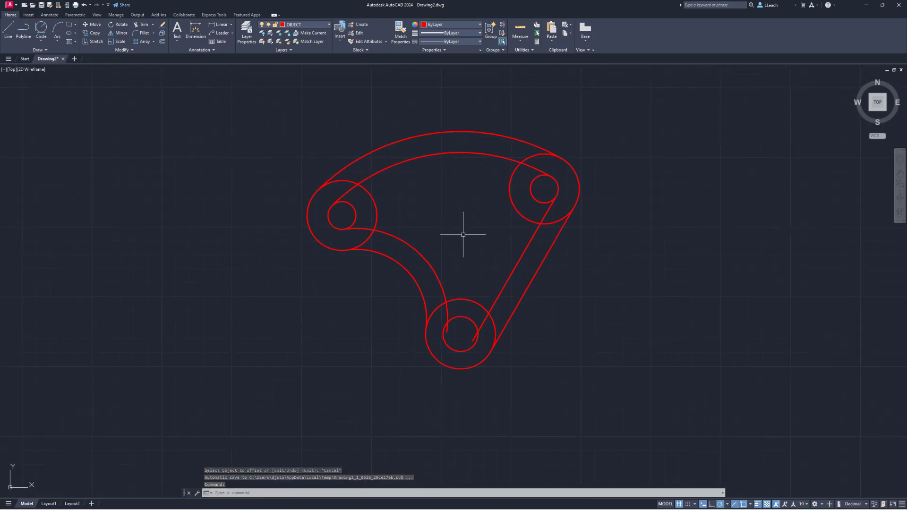
scroll(347, 201, "up", 3)
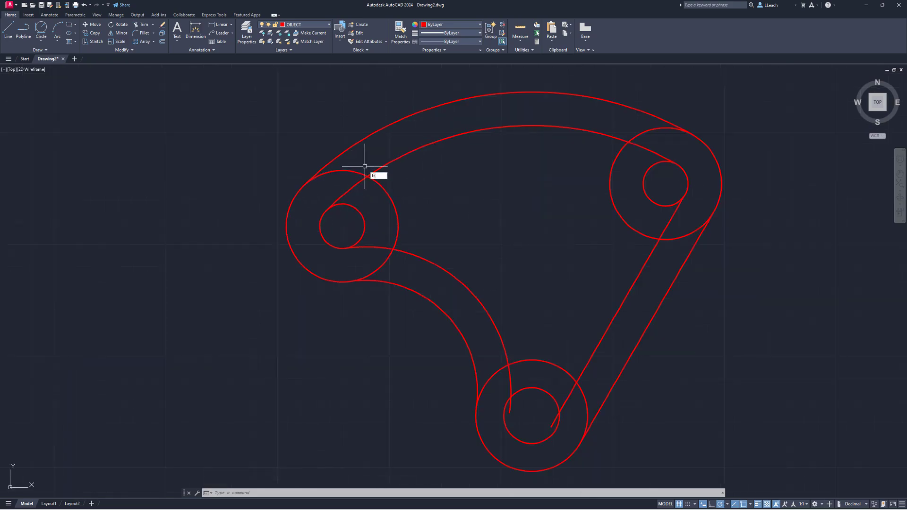
Step: Trim the overlapping arcs at the left boss and the bottom boss near the small hole
key("Return")
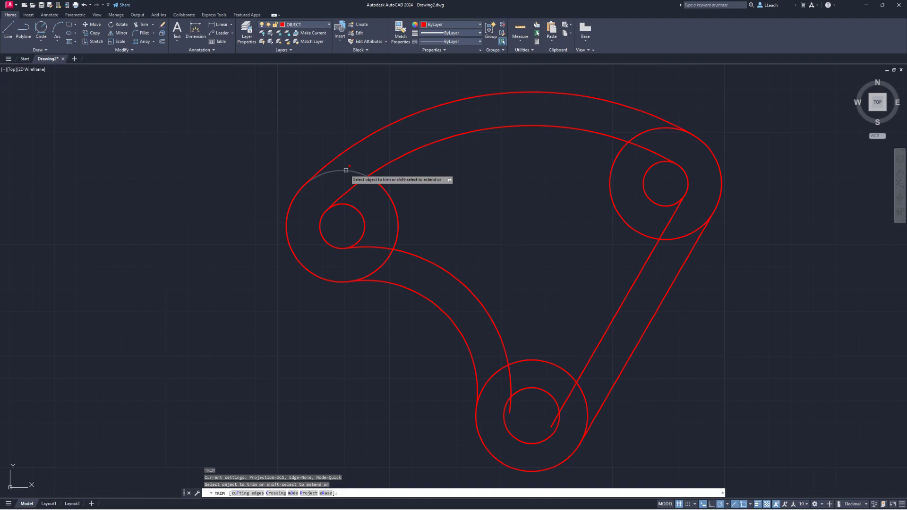
left_click(346, 170)
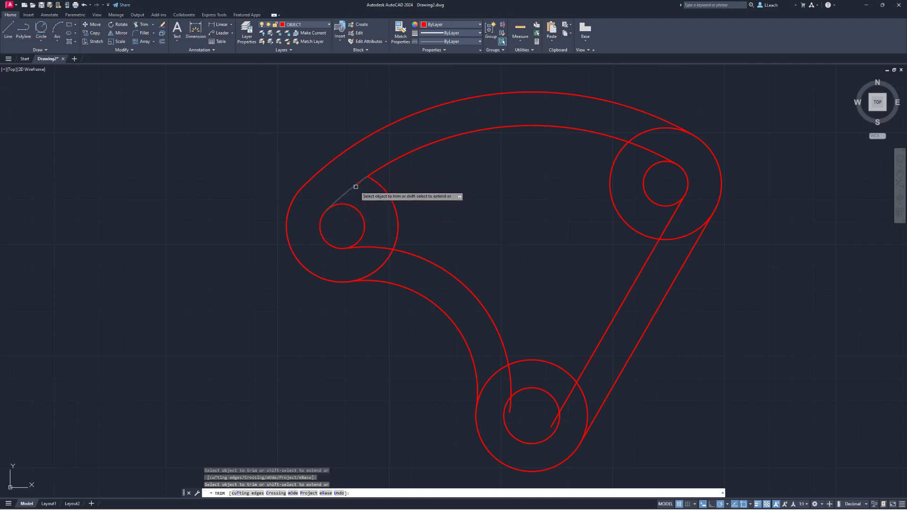
left_click(378, 248)
left_click(383, 260)
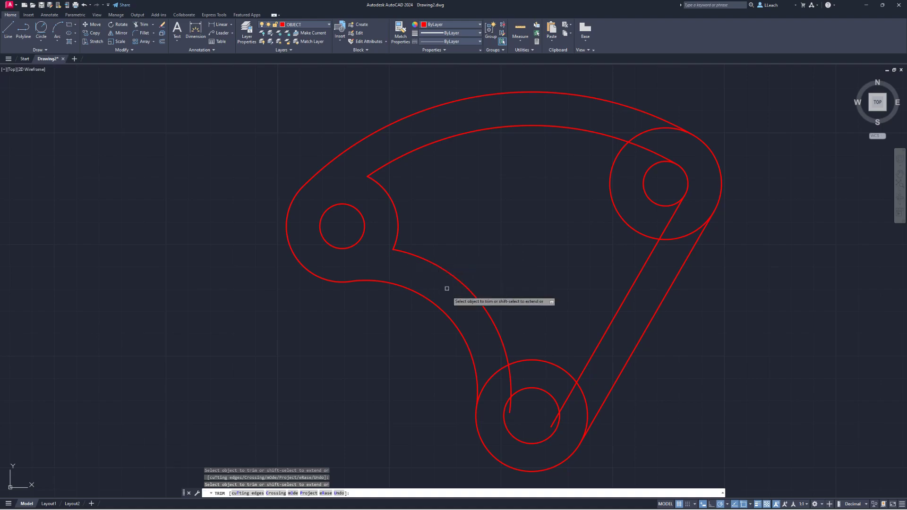
left_click(491, 375)
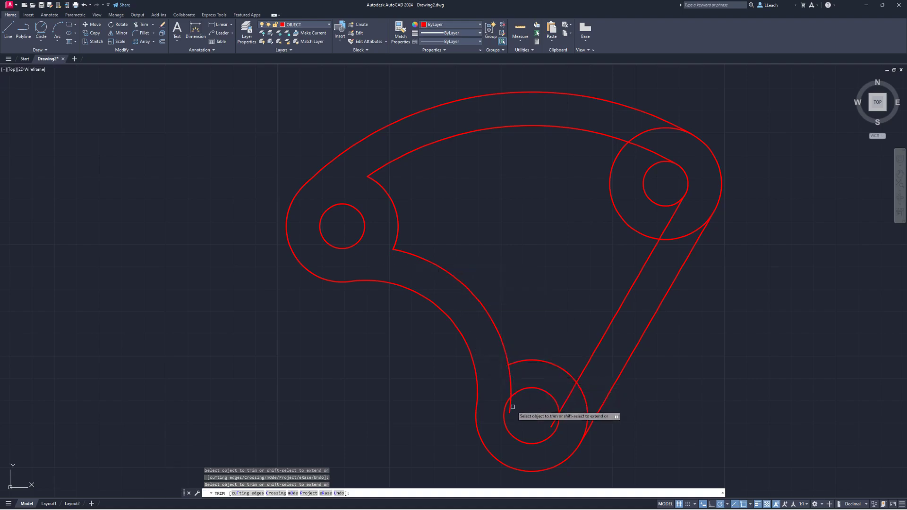
left_click(511, 383)
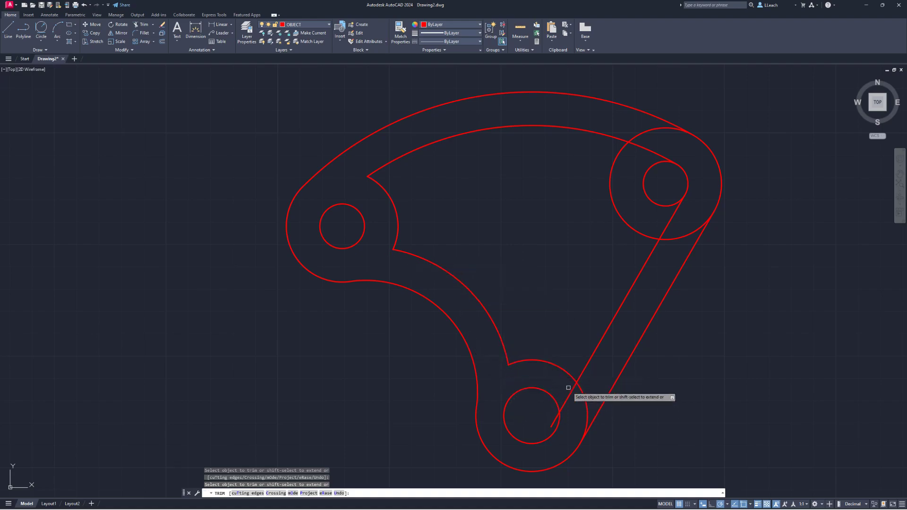
Step: Trim the line stubs and leftover arcs at the lower and upper-right bosses
left_click(555, 419)
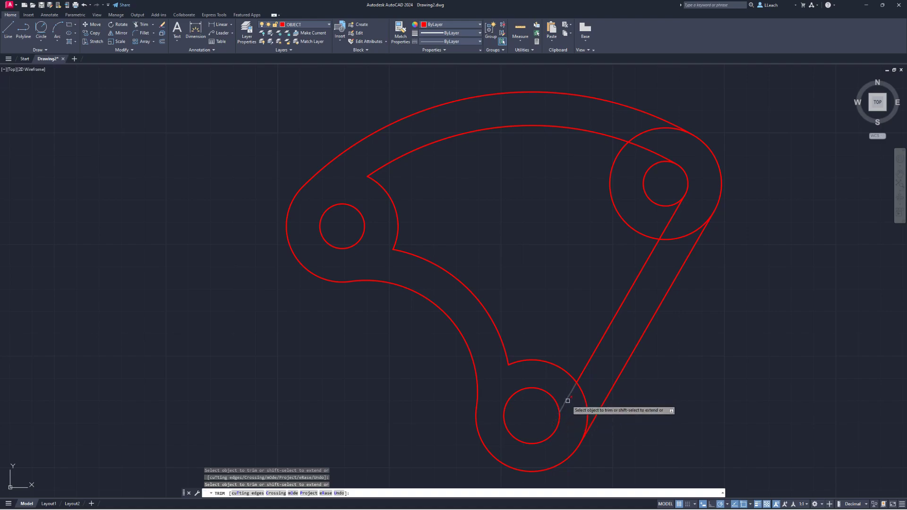
left_click(566, 401)
left_click(582, 392)
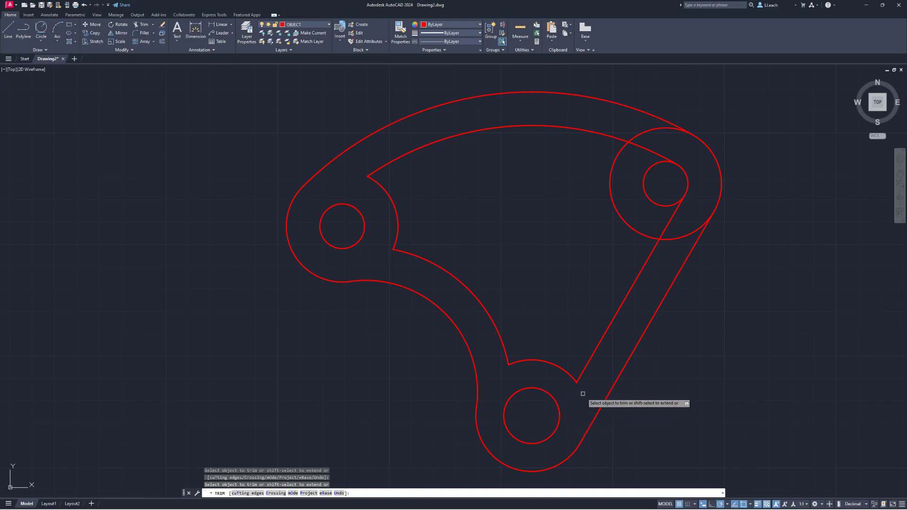
left_click(680, 236)
left_click(672, 219)
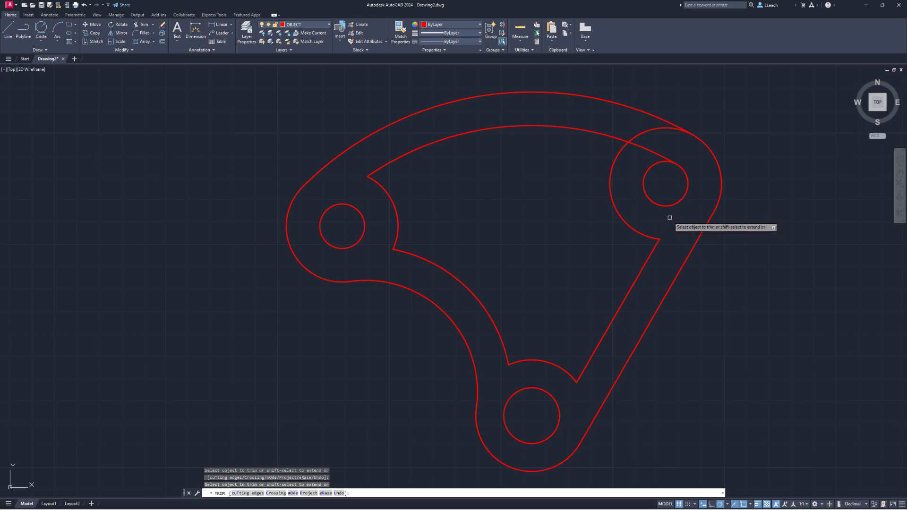
left_click(646, 149)
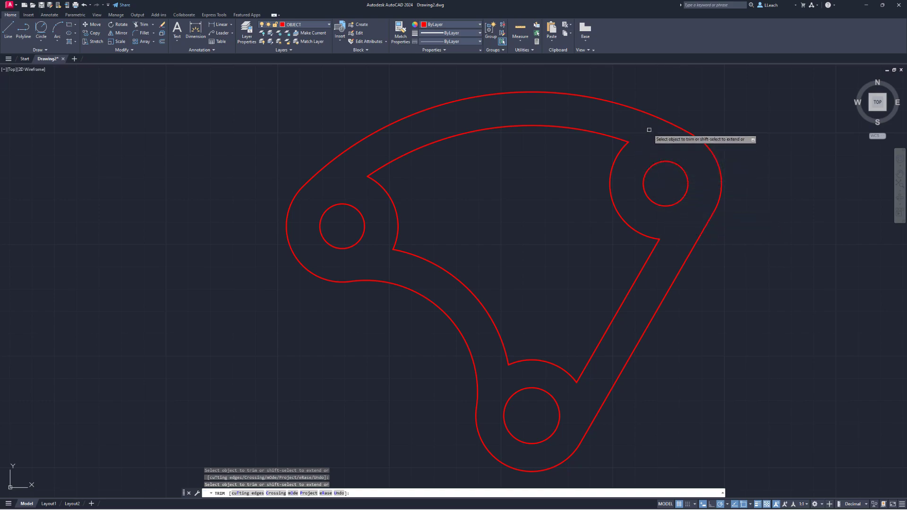
key("Escape")
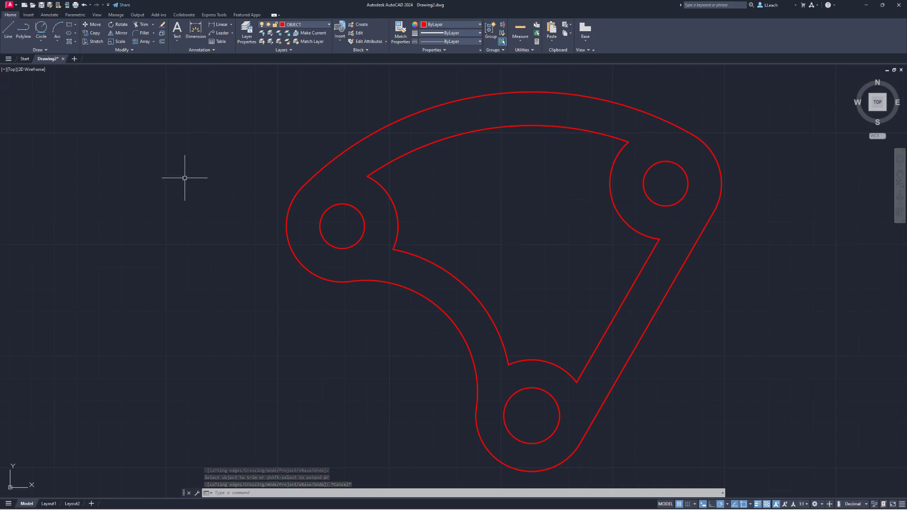
Step: Fillet the inner corners beside the left boss and upper-left into the top arc with radius 0.5
left_click(144, 34)
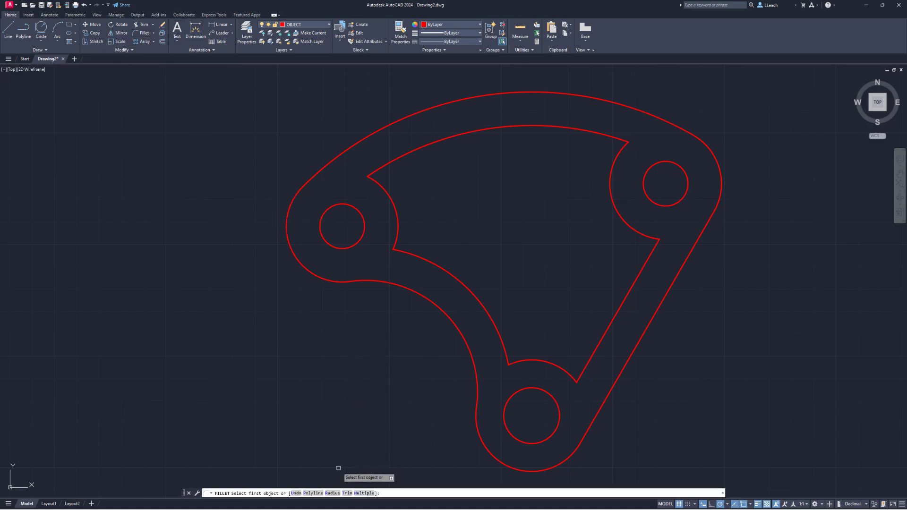
left_click(333, 492)
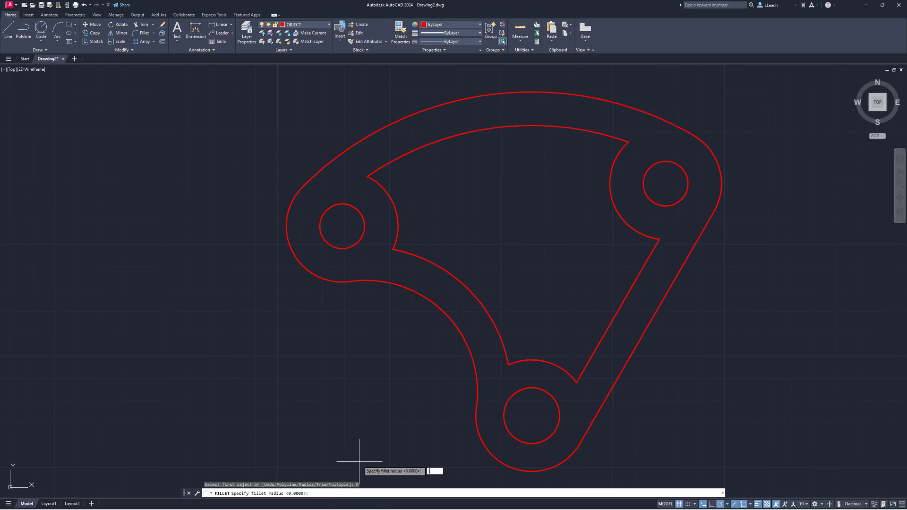
key("Return")
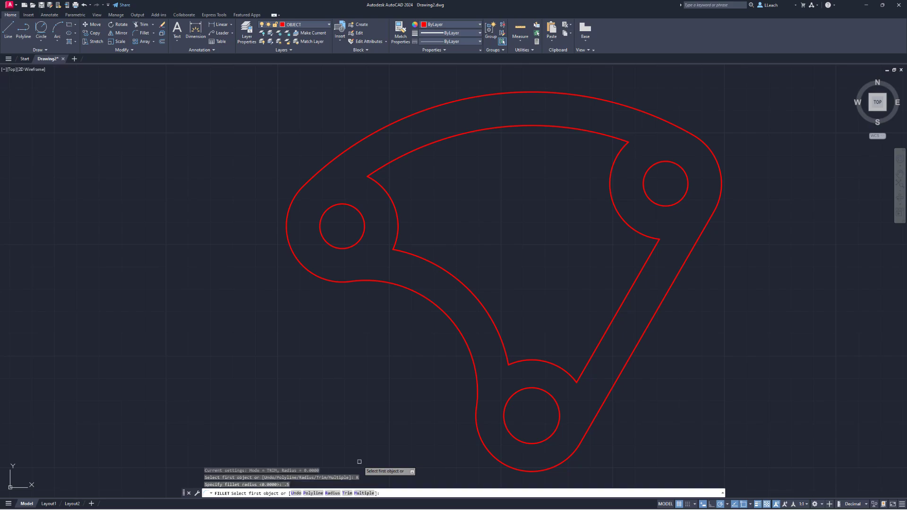
left_click(418, 258)
left_click(400, 230)
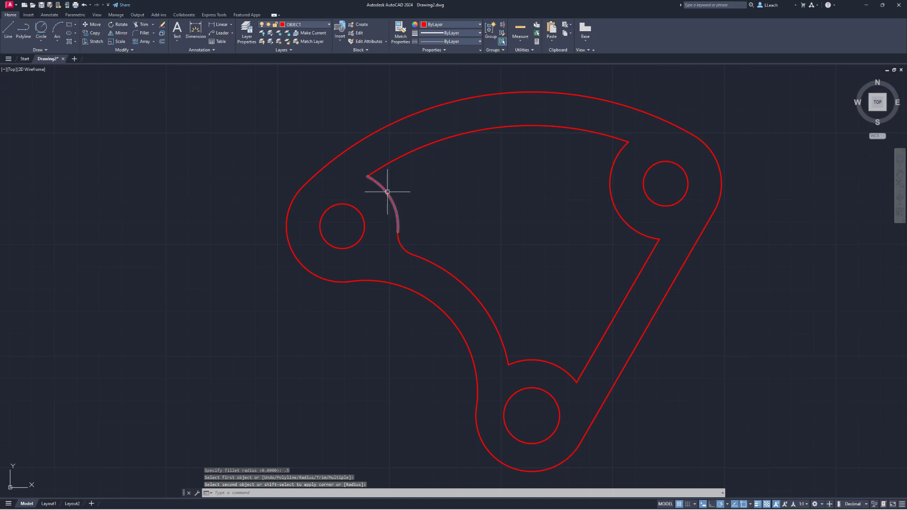
key("Return")
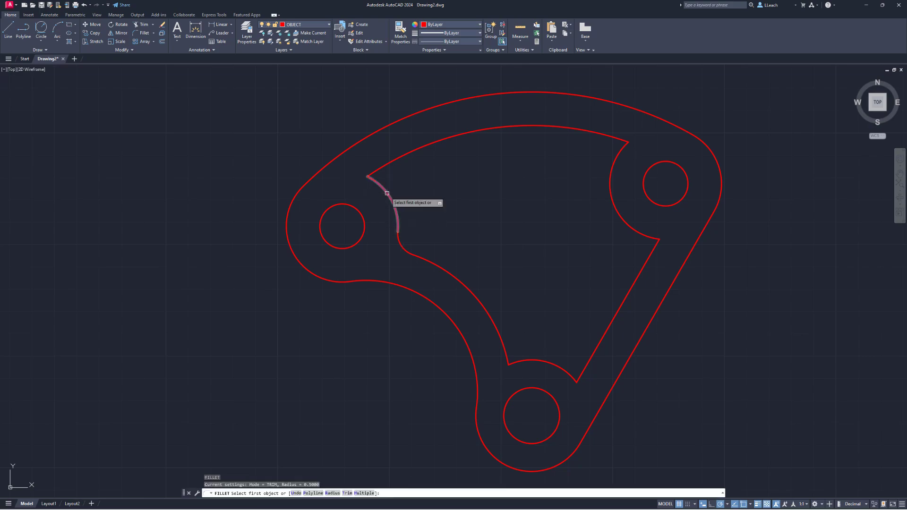
left_click(388, 192)
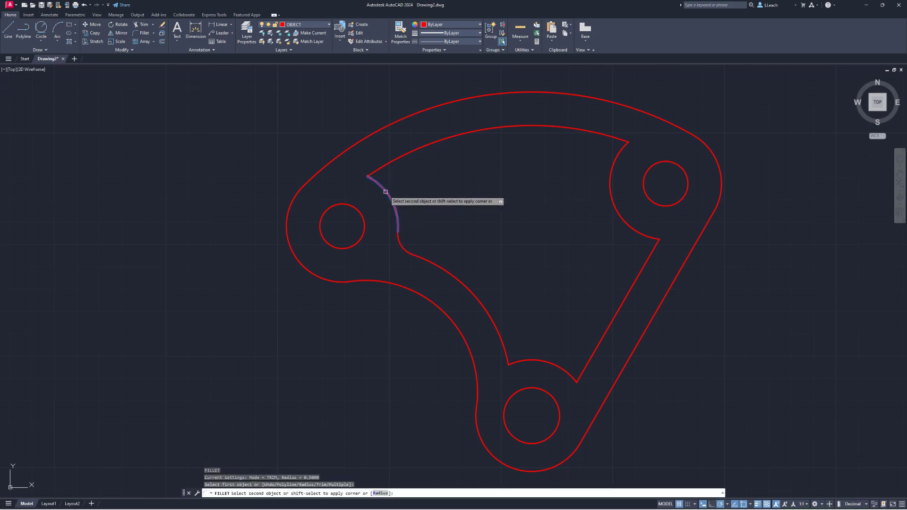
left_click(386, 167)
Step: Apply 0.5 fillets to the remaining inner corners at the upper-right boss, diagonal line and lower boss
key("Return")
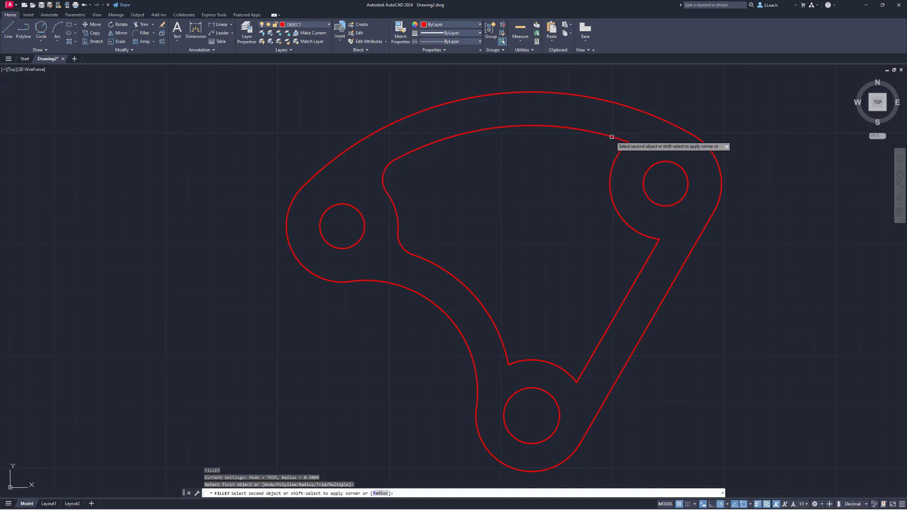
left_click(613, 138)
left_click(616, 163)
key("Return")
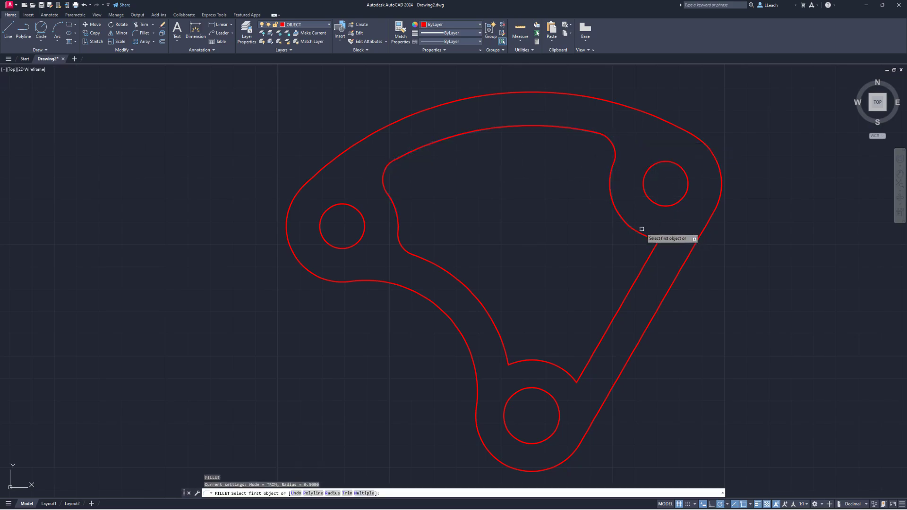
left_click(640, 232)
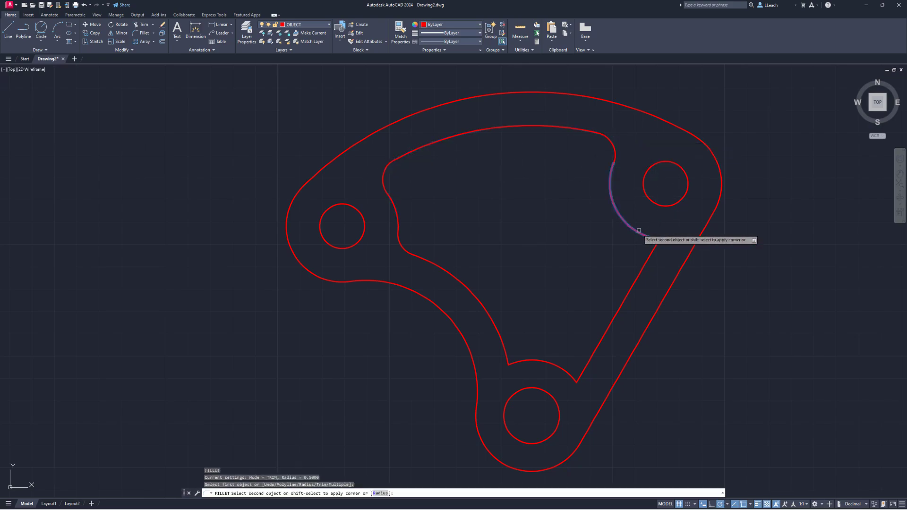
left_click(648, 257)
key("Return")
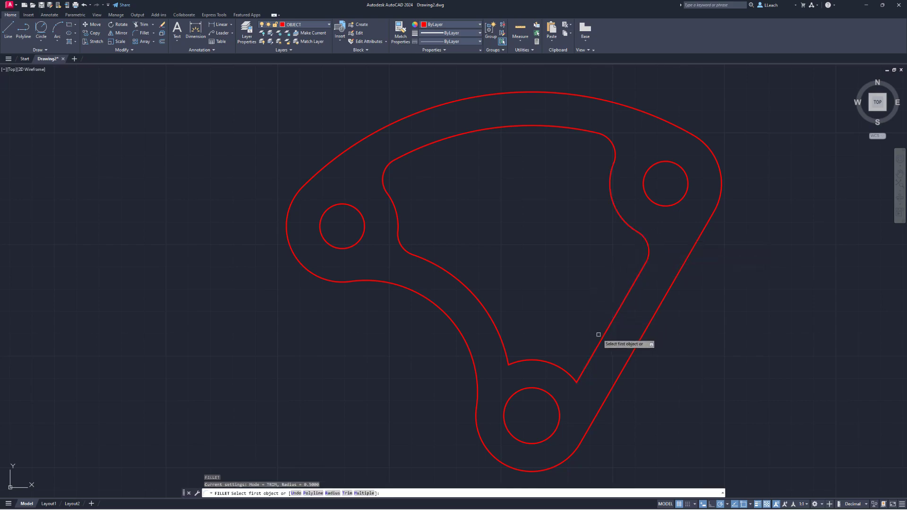
left_click(594, 350)
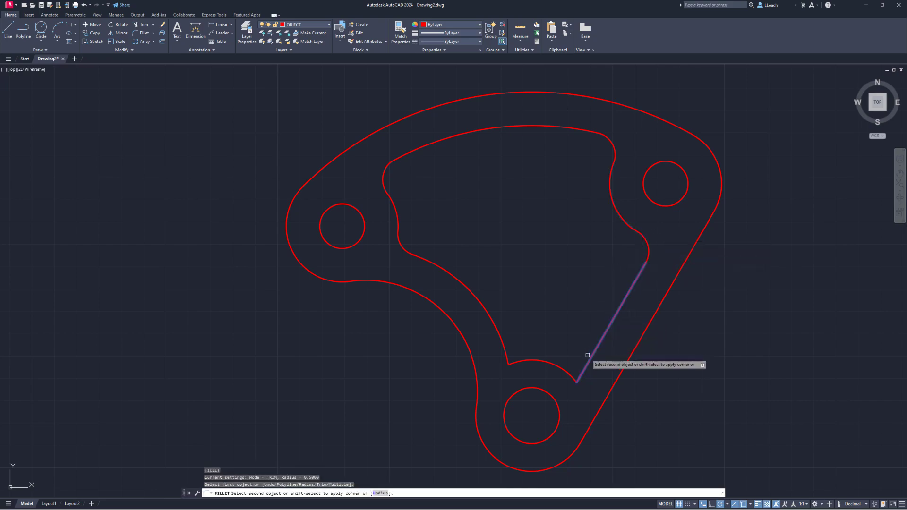
left_click(563, 365)
key("Return")
left_click(536, 360)
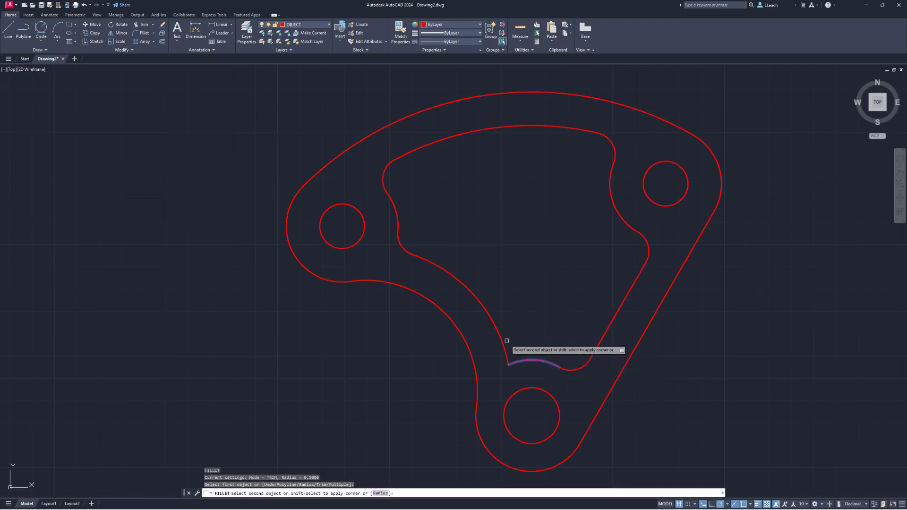
left_click(502, 341)
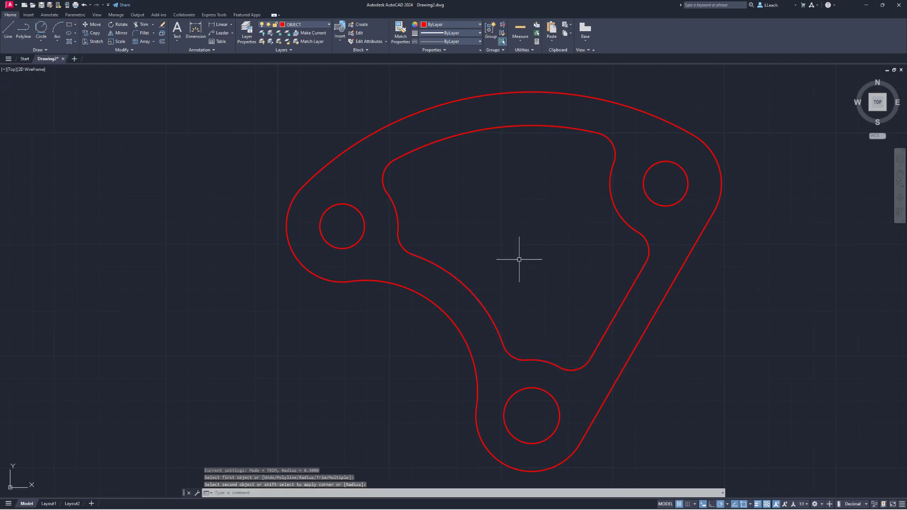
key("Escape")
middle_click_drag(559, 279, 552, 273)
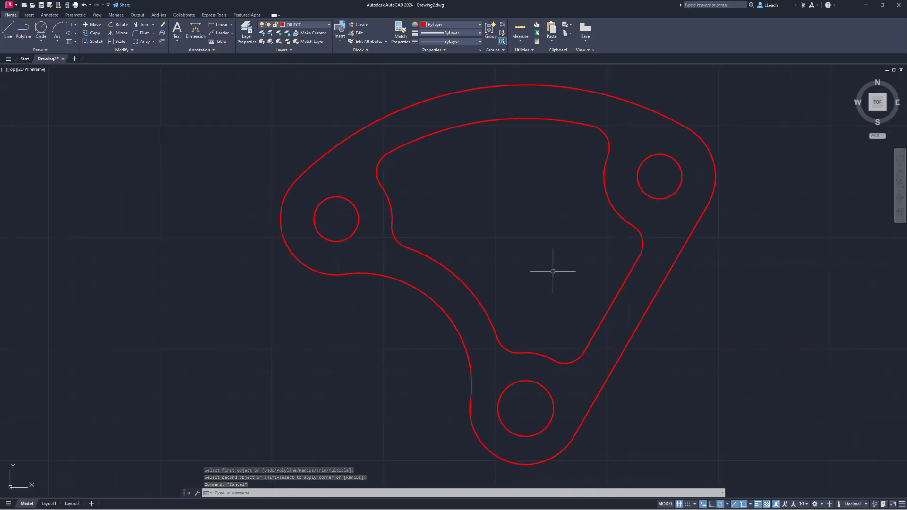
middle_click_drag(556, 265, 547, 259)
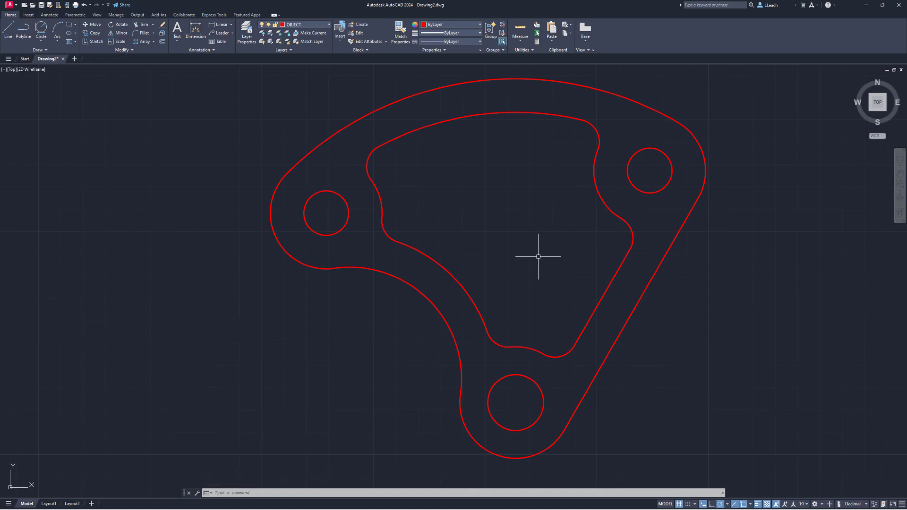
Step: Save the drawing as POSITIONING SPACER.dwg in Documents
left_click(16, 7)
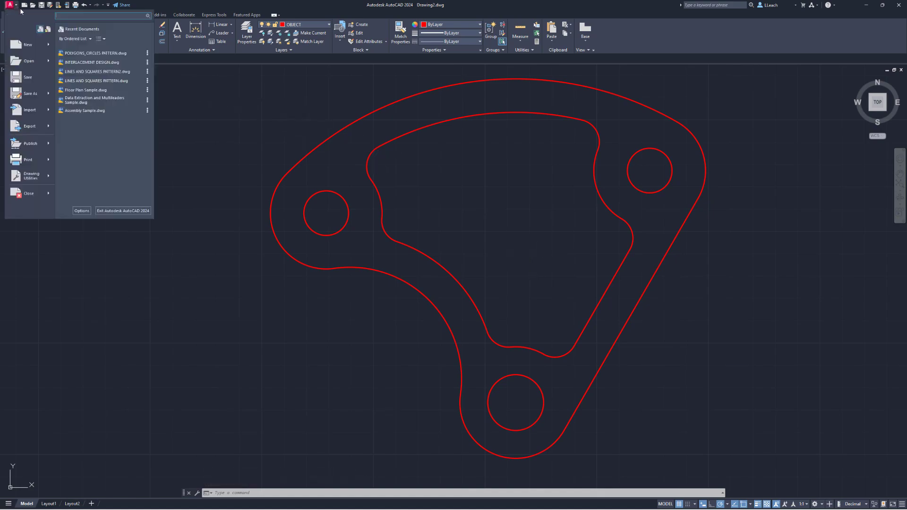
left_click(28, 80)
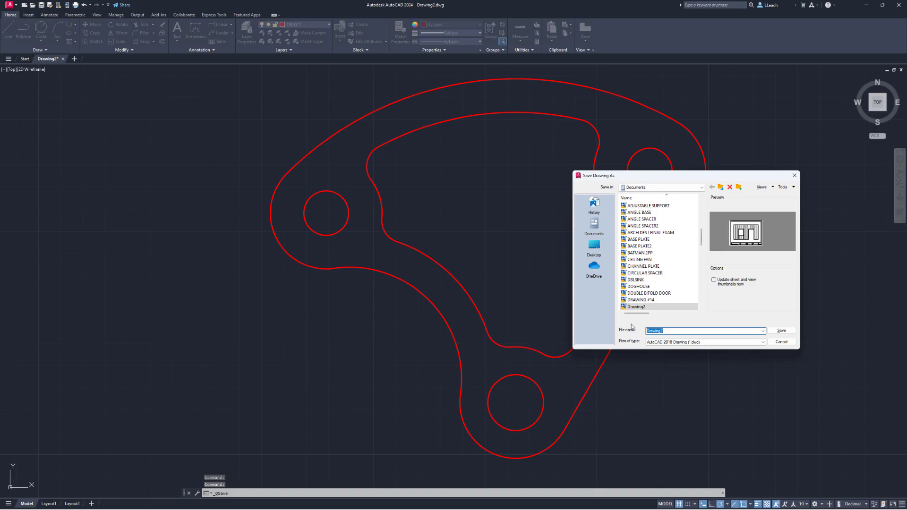
type("POSITIONING SPACER")
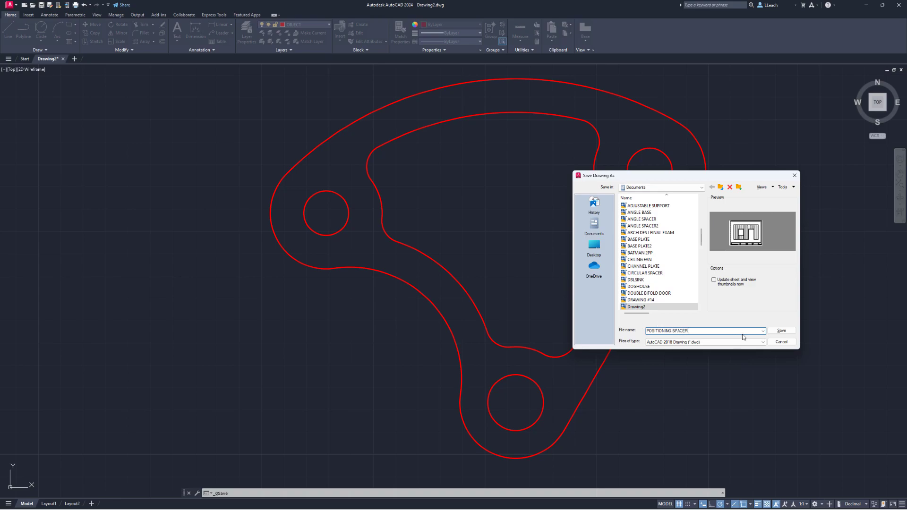
left_click(781, 330)
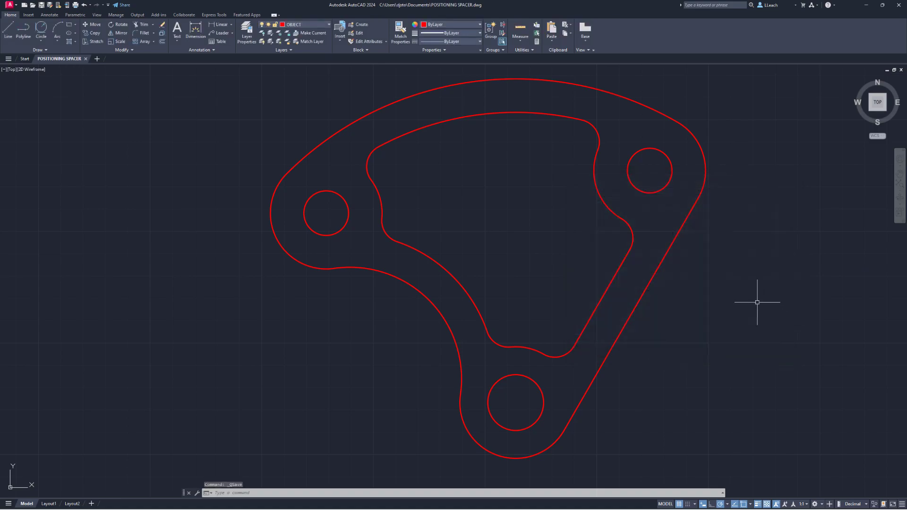
middle_click_drag(738, 274, 727, 276)
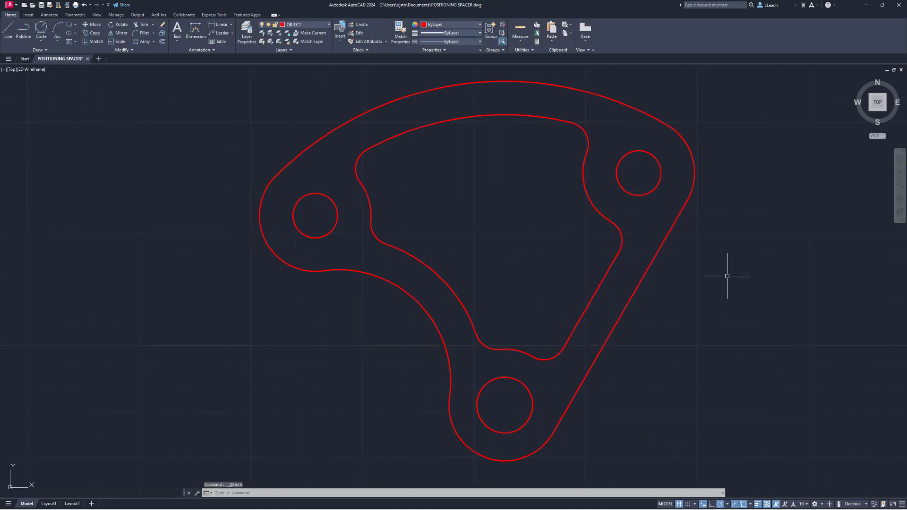